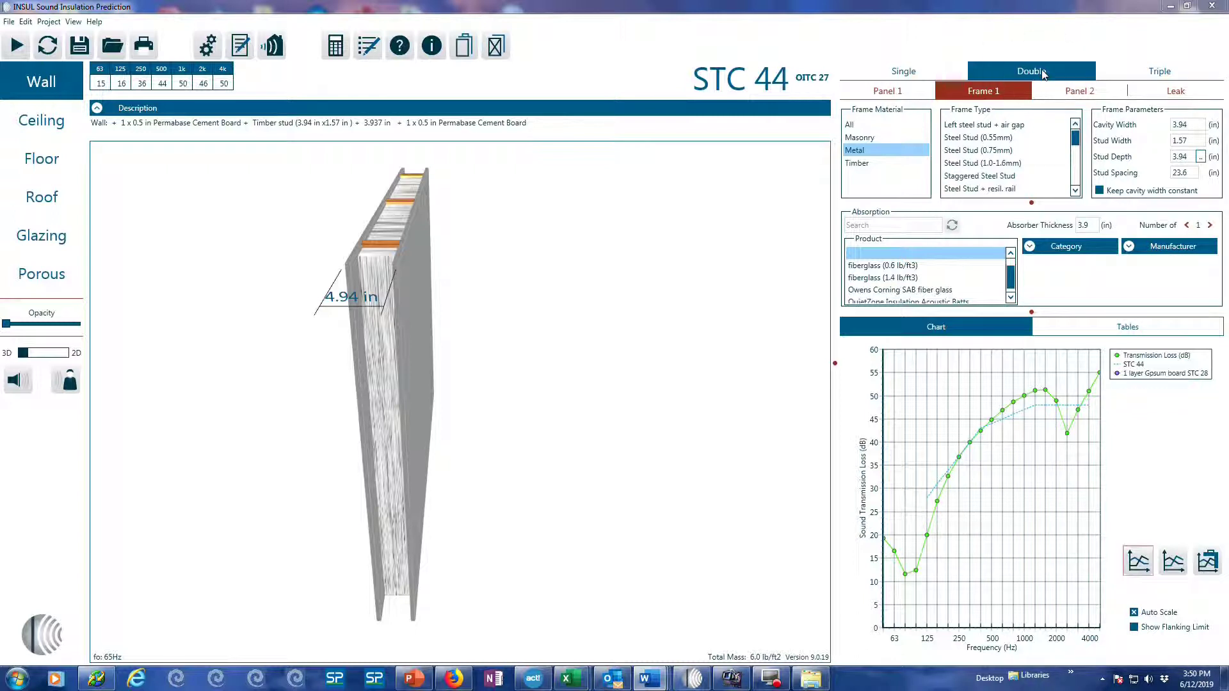
Review the double wall's Panel 1, Frame 1 and Panel 2 tabs, ending back on Panel 1.
{"action": "left_click", "coordinate": [1043, 73]}
{"action": "left_click", "coordinate": [1043, 73]}
{"action": "left_click", "coordinate": [898, 94]}
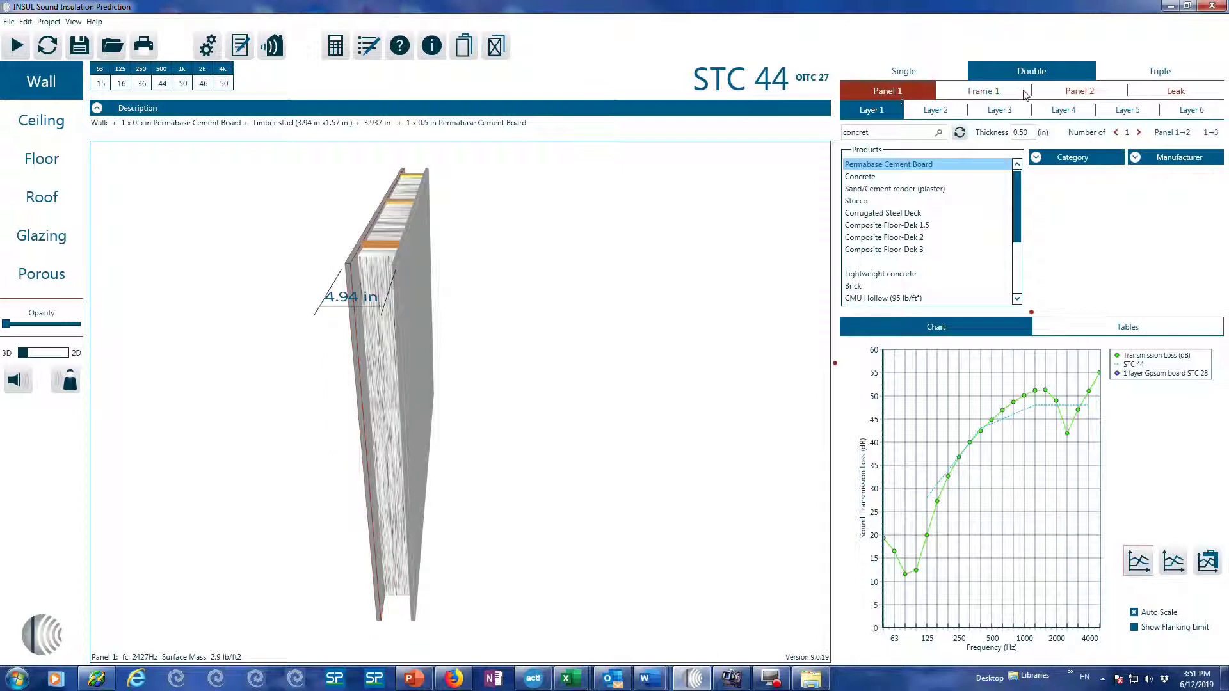
{"action": "left_click", "coordinate": [983, 95]}
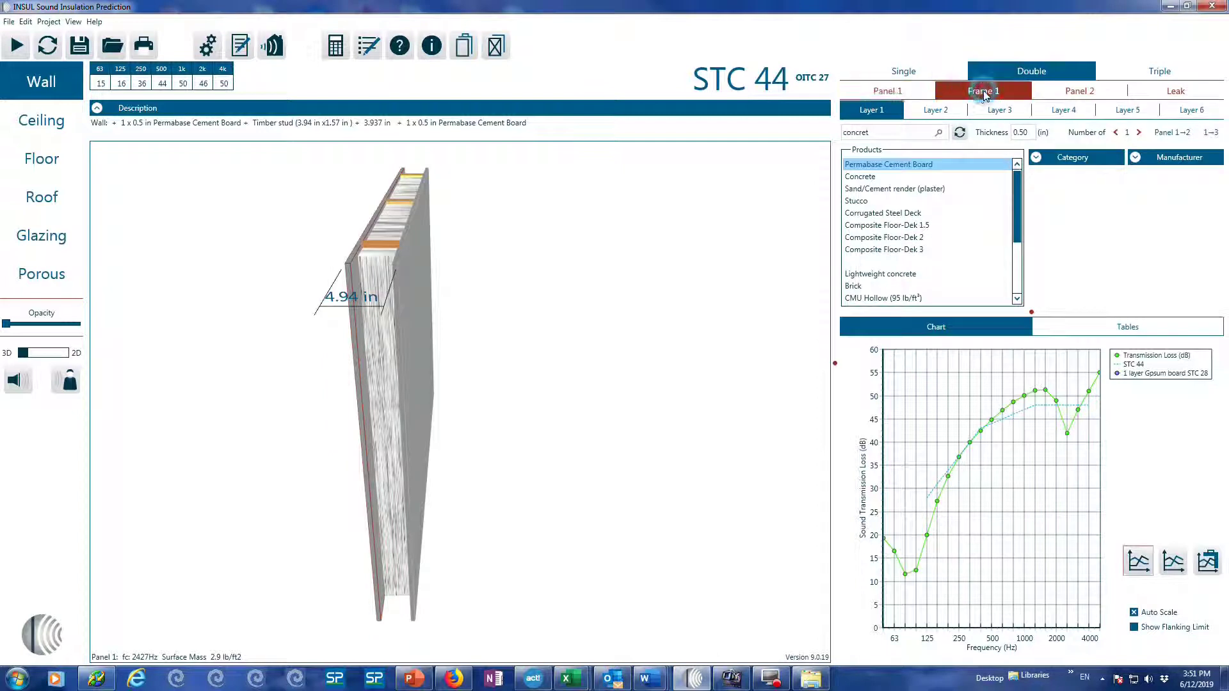
{"action": "left_click", "coordinate": [1095, 94]}
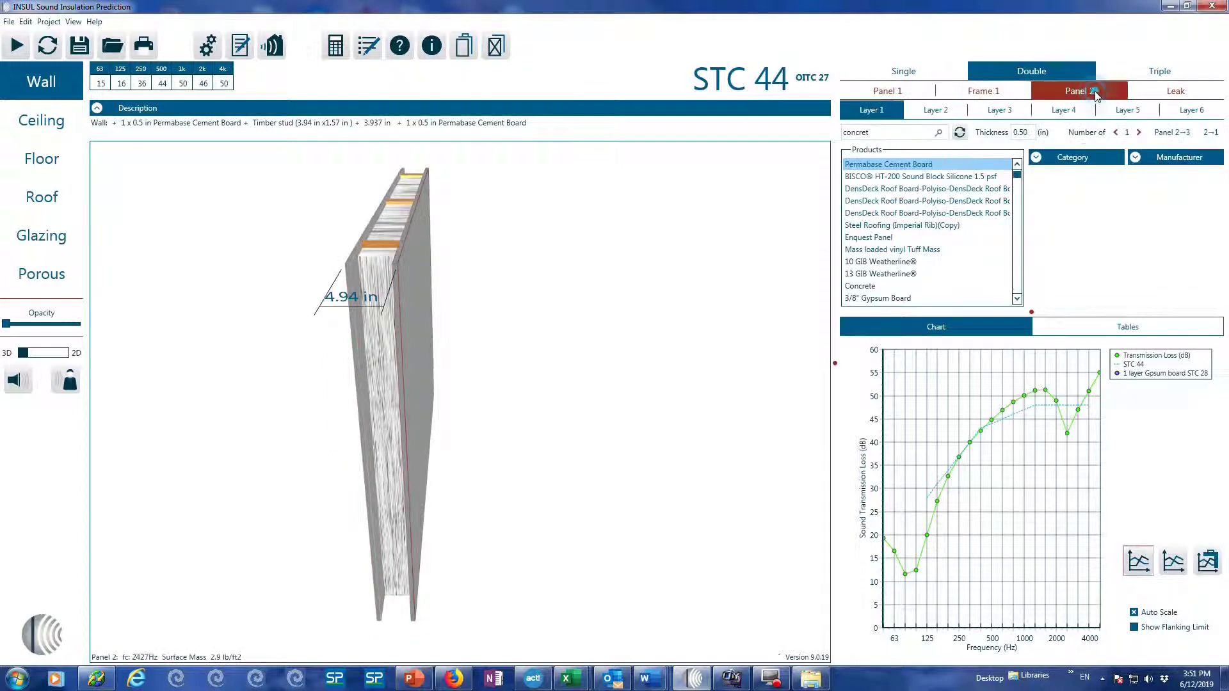
{"action": "left_click", "coordinate": [888, 93]}
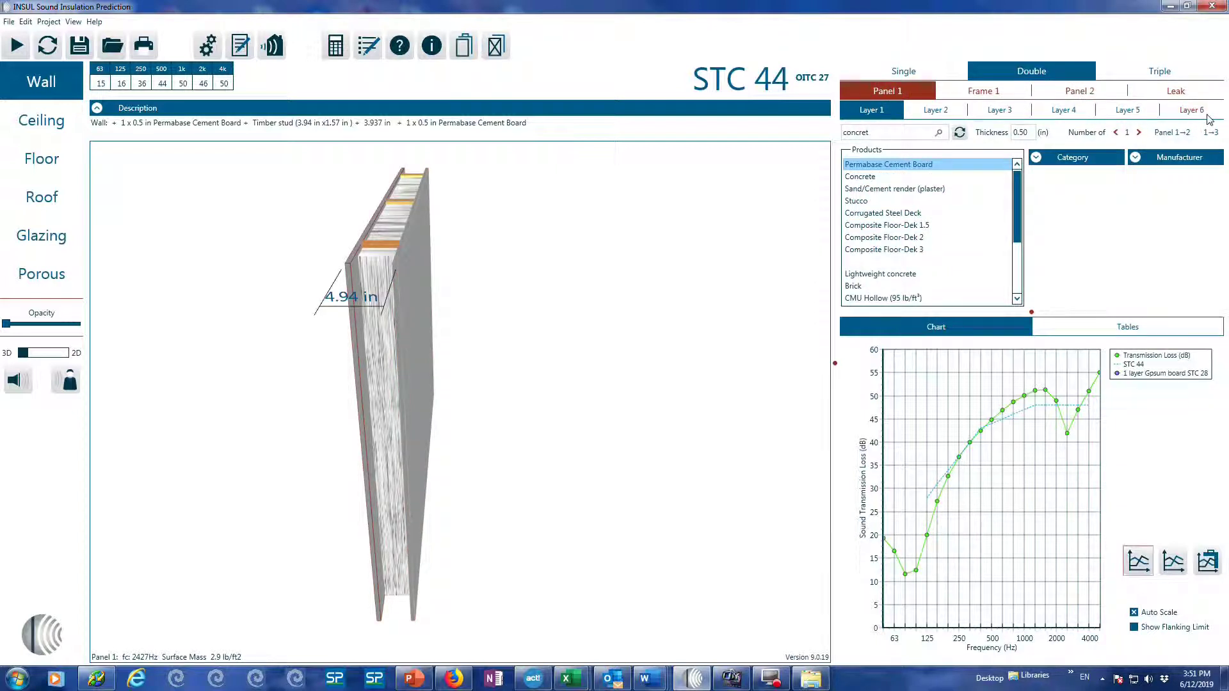
Check Panel 1's third layer, then return to layer 1's product list.
{"action": "left_click", "coordinate": [869, 113]}
{"action": "left_click", "coordinate": [946, 114]}
{"action": "left_click", "coordinate": [1002, 111]}
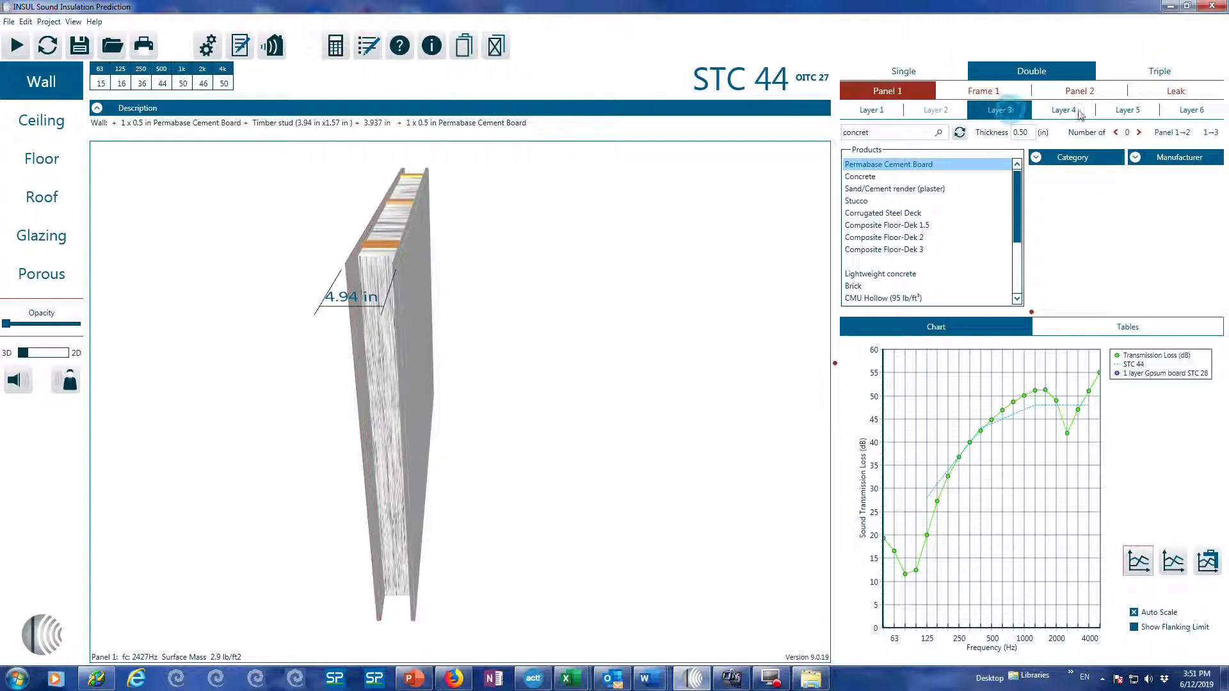
{"action": "left_click", "coordinate": [888, 110]}
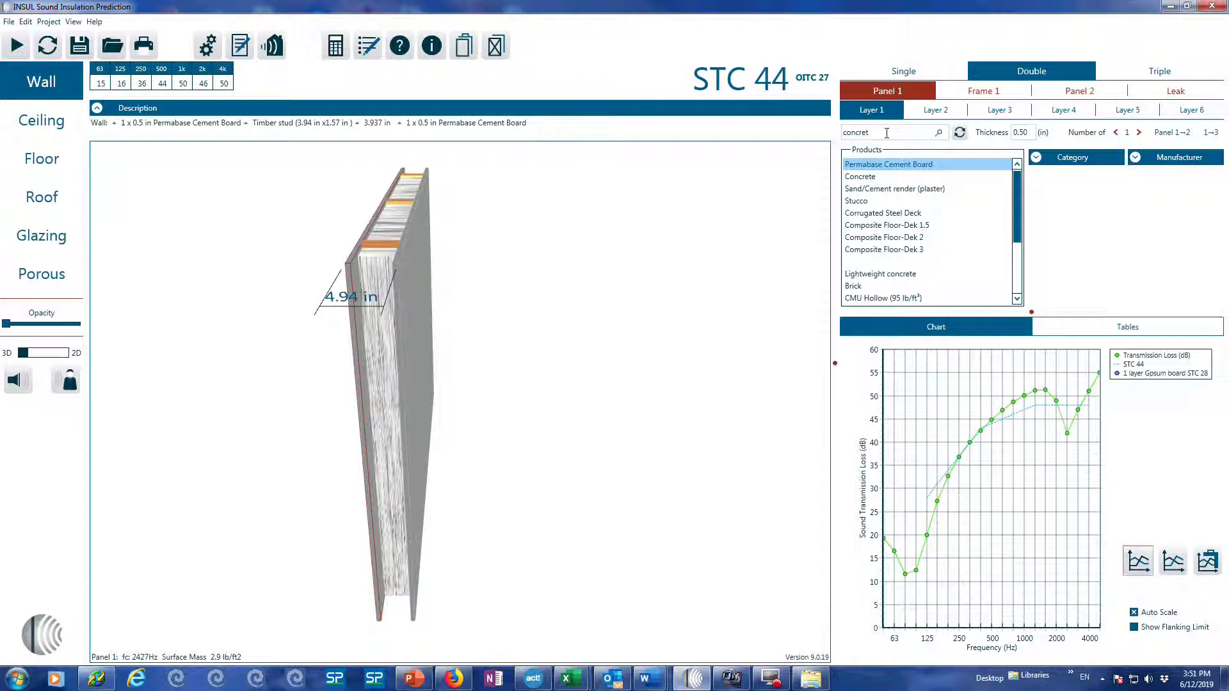
Search 'gyp', make layer 1 1/2" Type C Gypsum Board, and copy it to Panel 2.
{"action": "double_click", "coordinate": [886, 132]}
{"action": "type", "text": "gyp"}
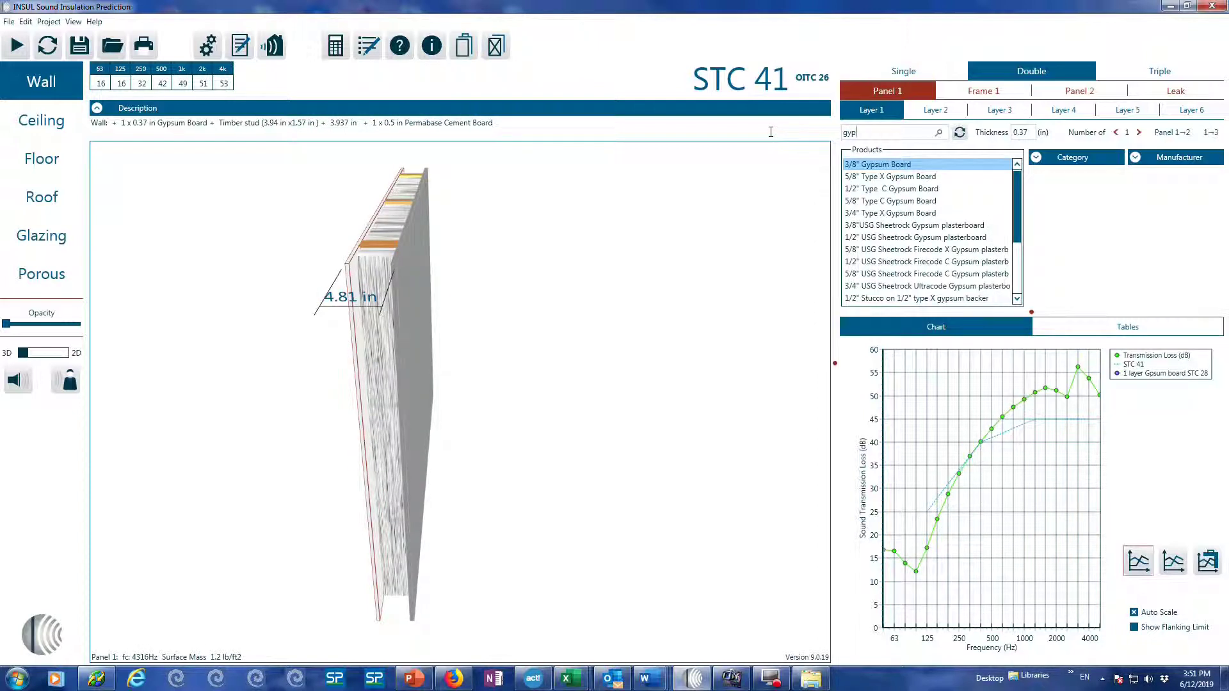
{"action": "left_click", "coordinate": [895, 190]}
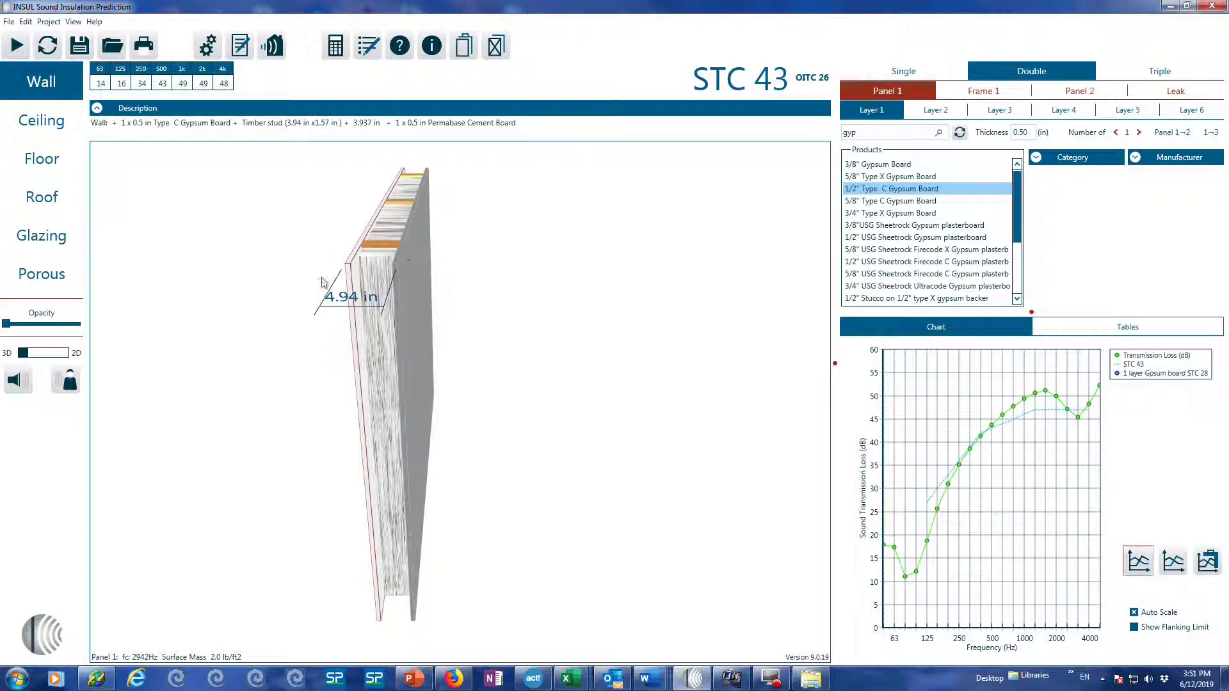
{"action": "left_click", "coordinate": [1171, 133]}
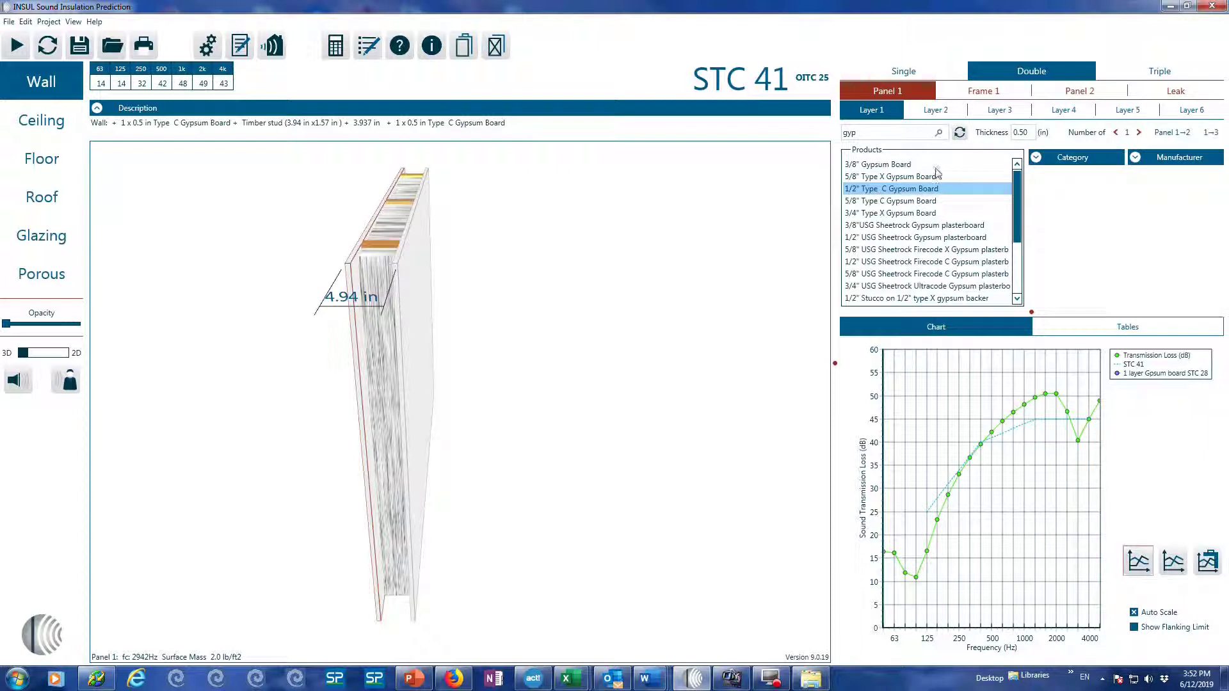
Inspect both panels' gypsum board material properties, then show the Frame 1 settings.
{"action": "double_click", "coordinate": [413, 303]}
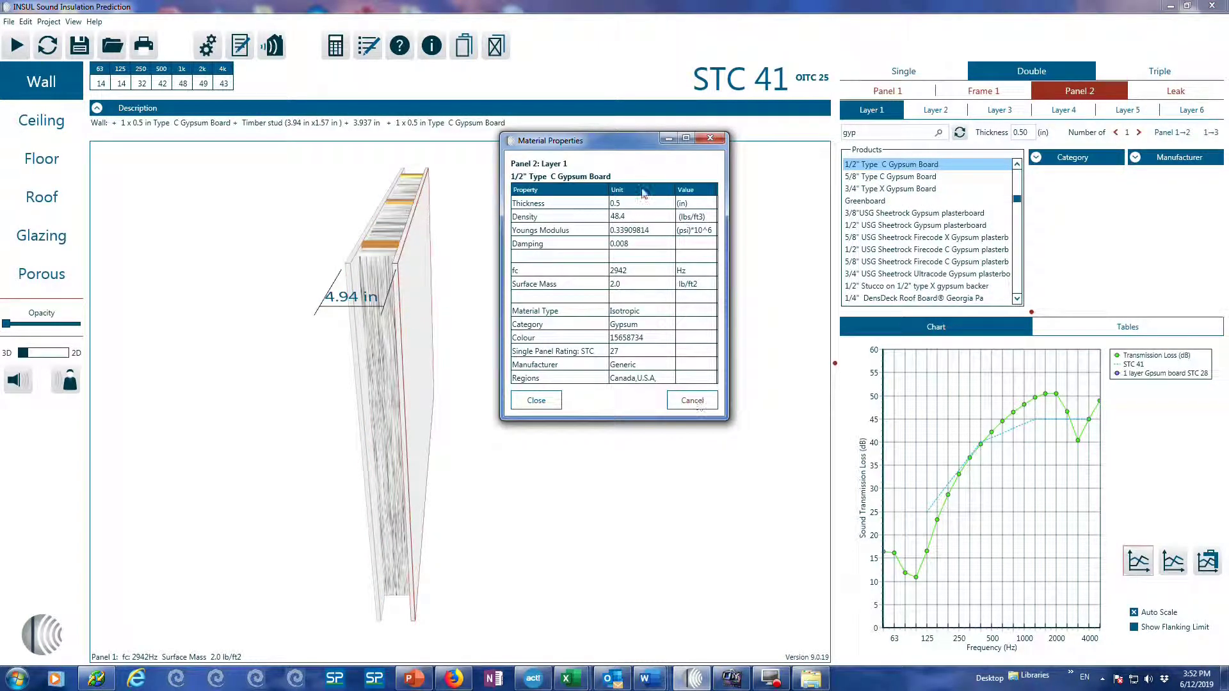
{"action": "left_click", "coordinate": [541, 401]}
{"action": "double_click", "coordinate": [359, 368]}
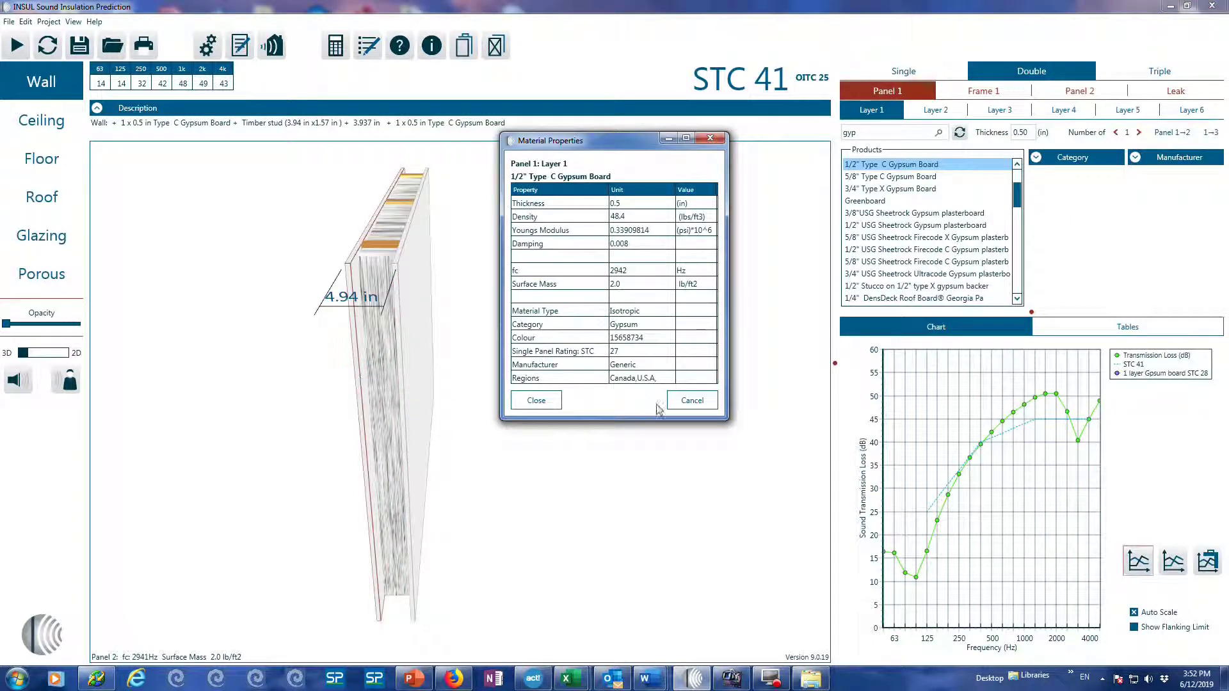
{"action": "left_click", "coordinate": [692, 400]}
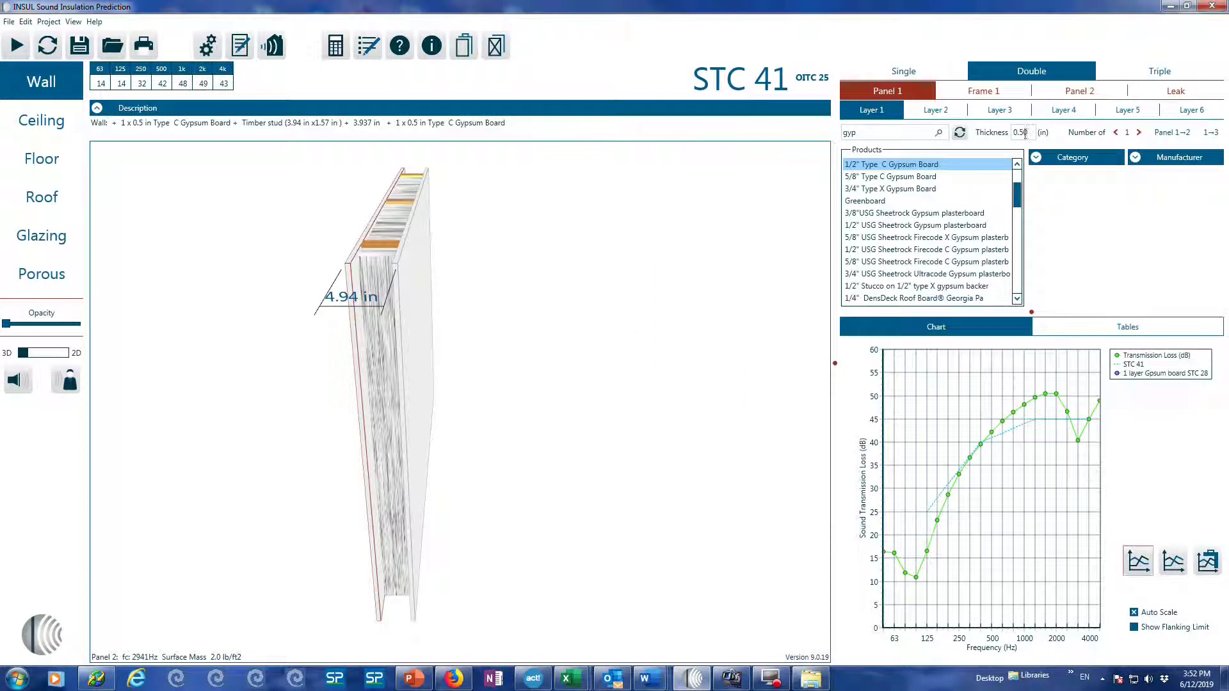
{"action": "left_click", "coordinate": [980, 95]}
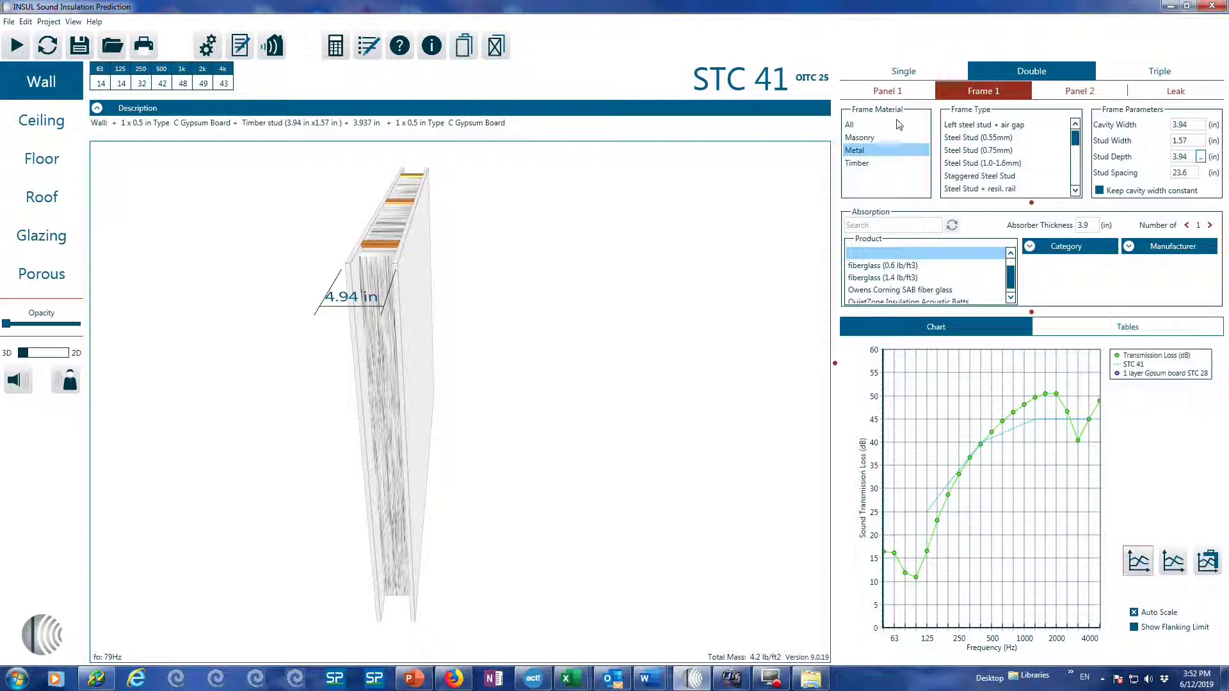
List all frame materials, choose Timber stud, and review the cavity and stud width values.
{"action": "left_click", "coordinate": [853, 124]}
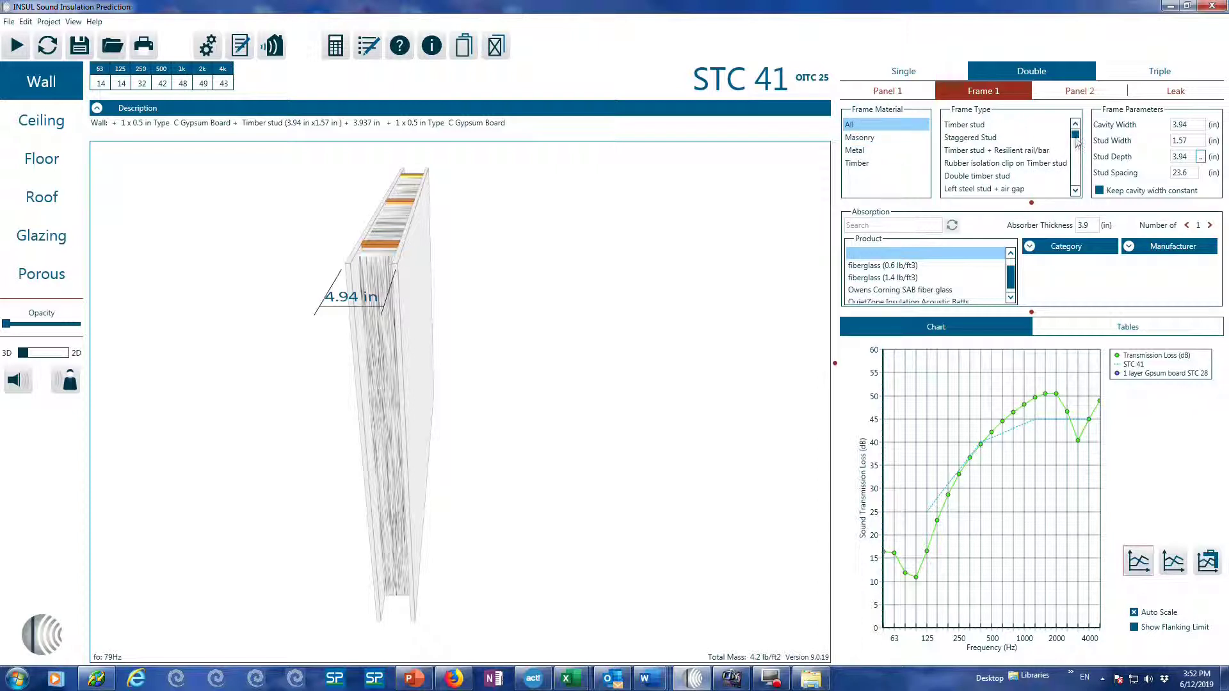
{"action": "mouse_move", "coordinate": [1076, 136]}
{"action": "left_mouse_down"}
{"action": "mouse_move", "coordinate": [1075, 192]}
{"action": "mouse_move", "coordinate": [1077, 135]}
{"action": "left_mouse_up"}
{"action": "left_click", "coordinate": [950, 126]}
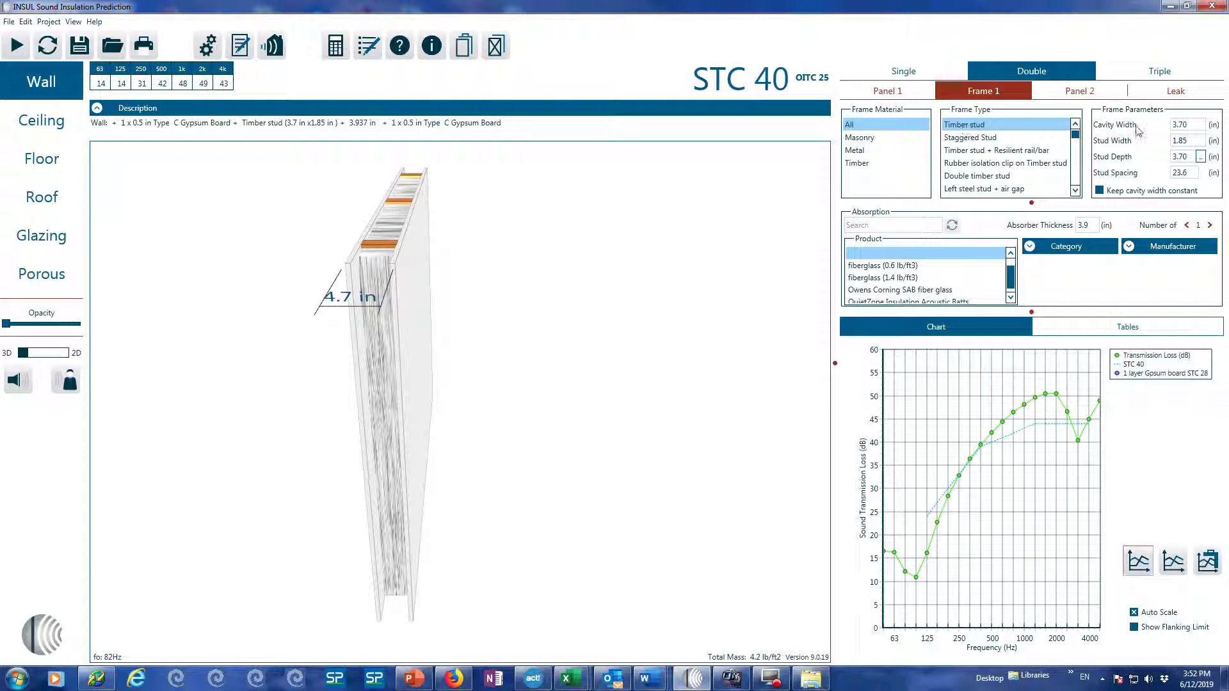
{"action": "double_click", "coordinate": [1193, 126]}
{"action": "double_click", "coordinate": [1192, 139]}
Compare absorber options, then fill the cavity with 3.5 in of fiberglass (1.4 lb/ft3).
{"action": "left_click", "coordinate": [1184, 171]}
{"action": "left_click", "coordinate": [892, 267]}
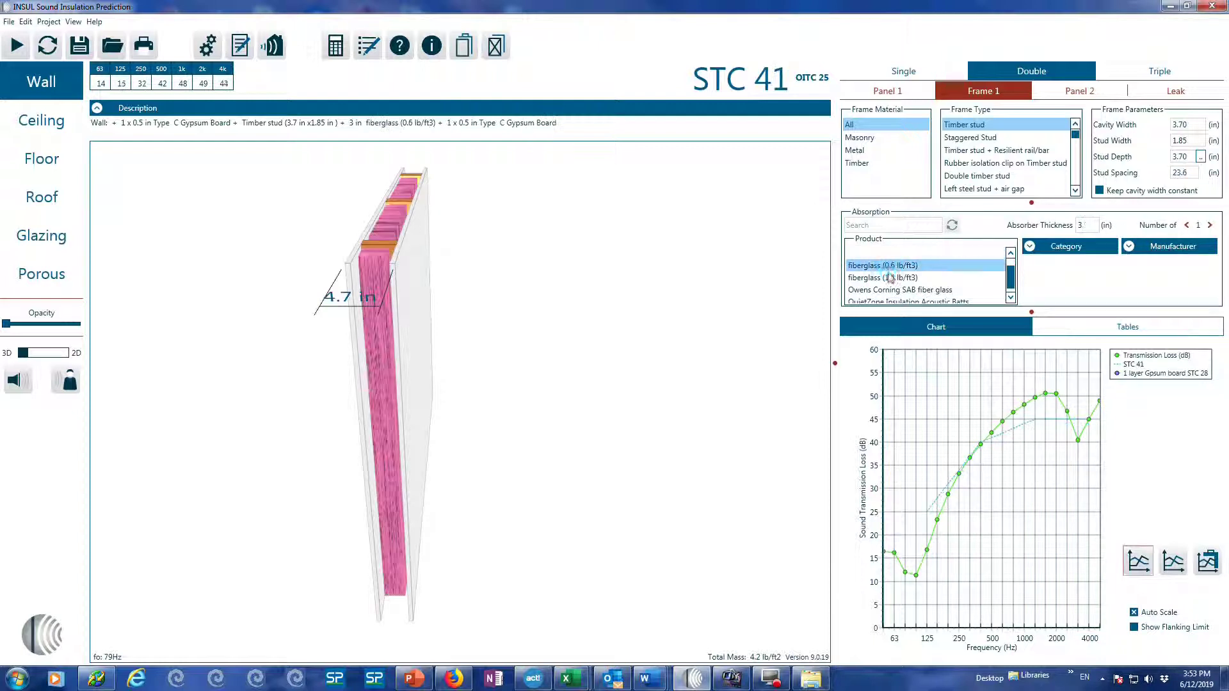
{"action": "left_click", "coordinate": [890, 278]}
{"action": "left_click", "coordinate": [896, 290]}
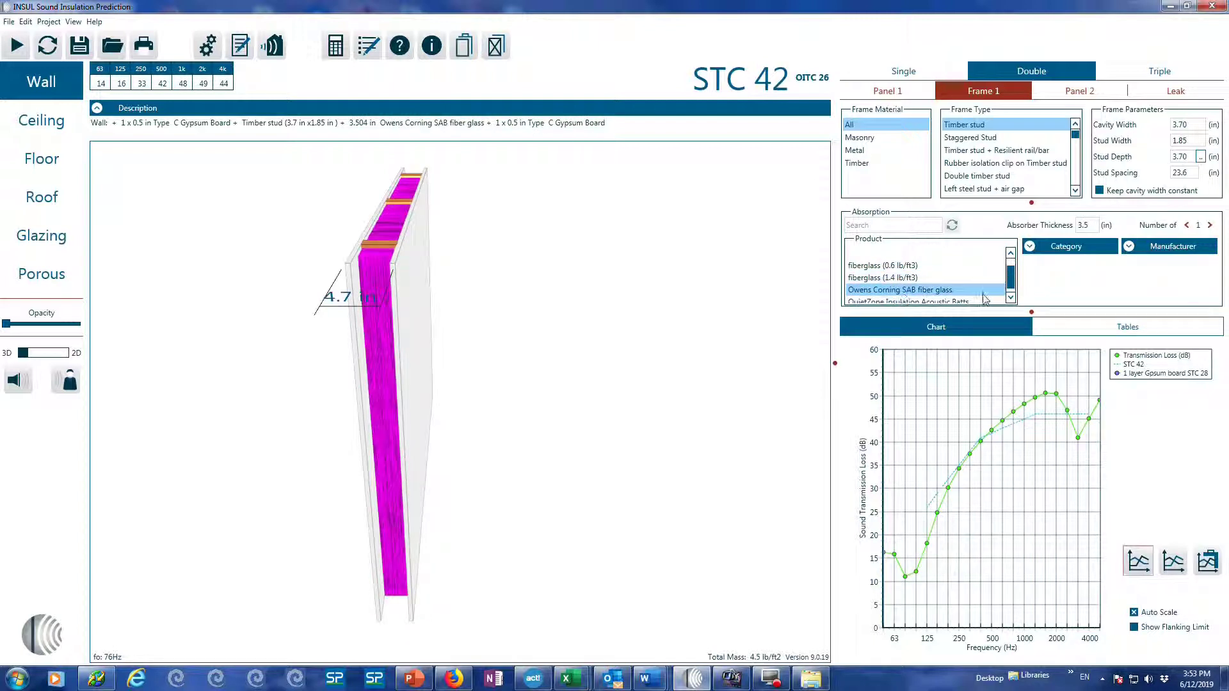
{"action": "left_click", "coordinate": [1011, 298]}
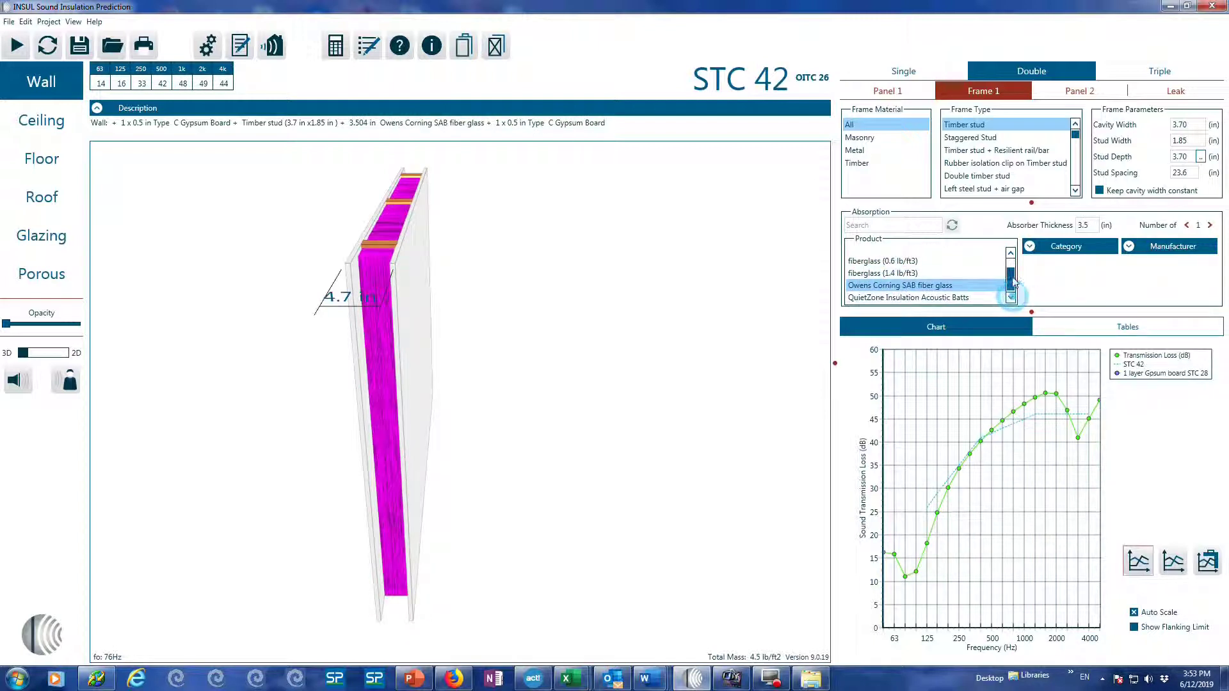
{"action": "left_click", "coordinate": [895, 273]}
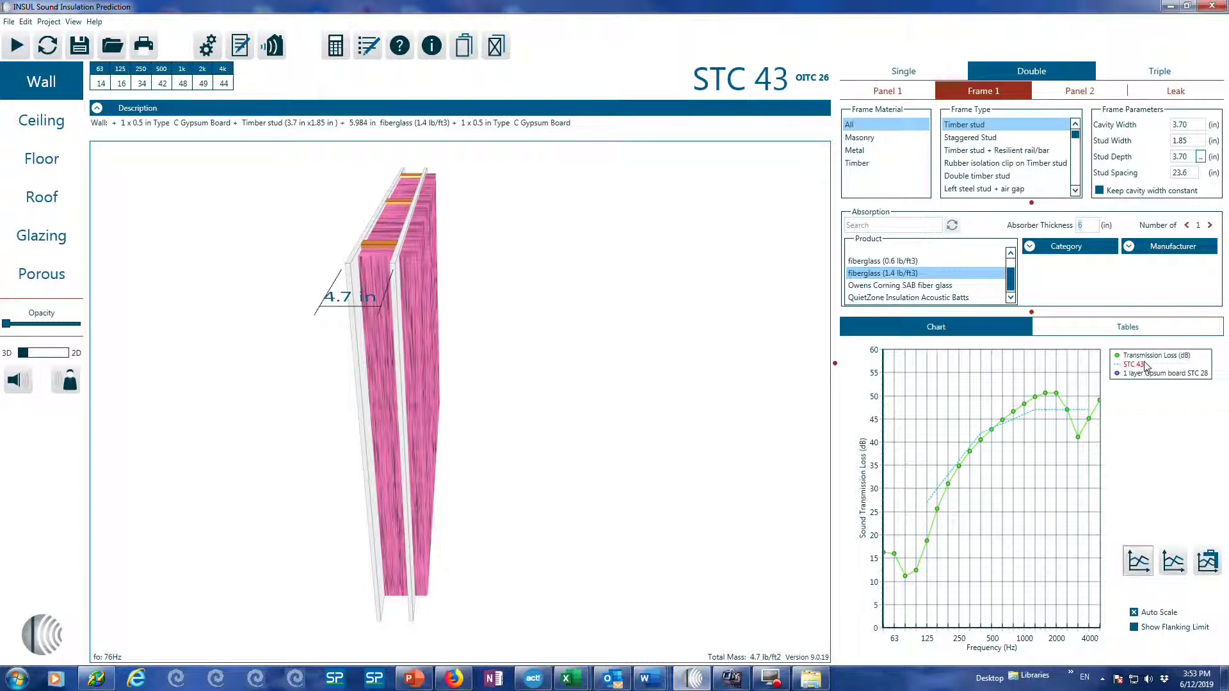
{"action": "type", "text": "3.5"}
{"action": "key", "text": "Return"}
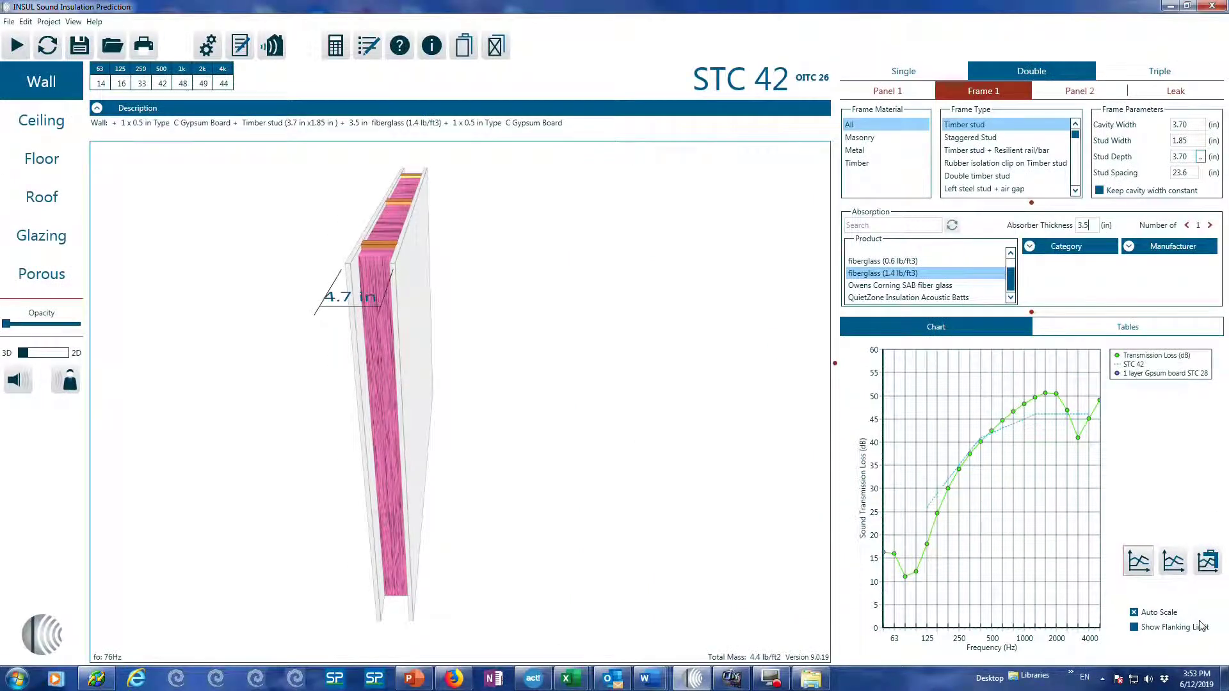
Clear the old gypsum board curve and store this wall as comparison 'Default Set 1'.
{"action": "left_click", "coordinate": [1140, 562]}
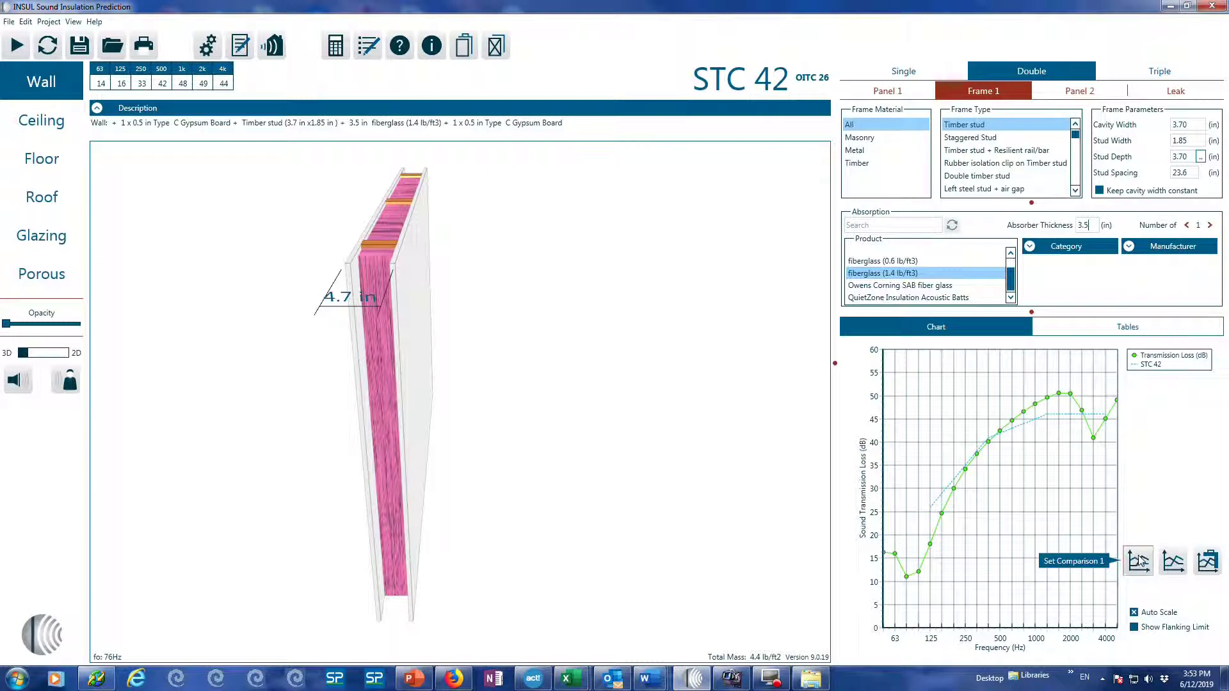
{"action": "left_click", "coordinate": [1139, 561]}
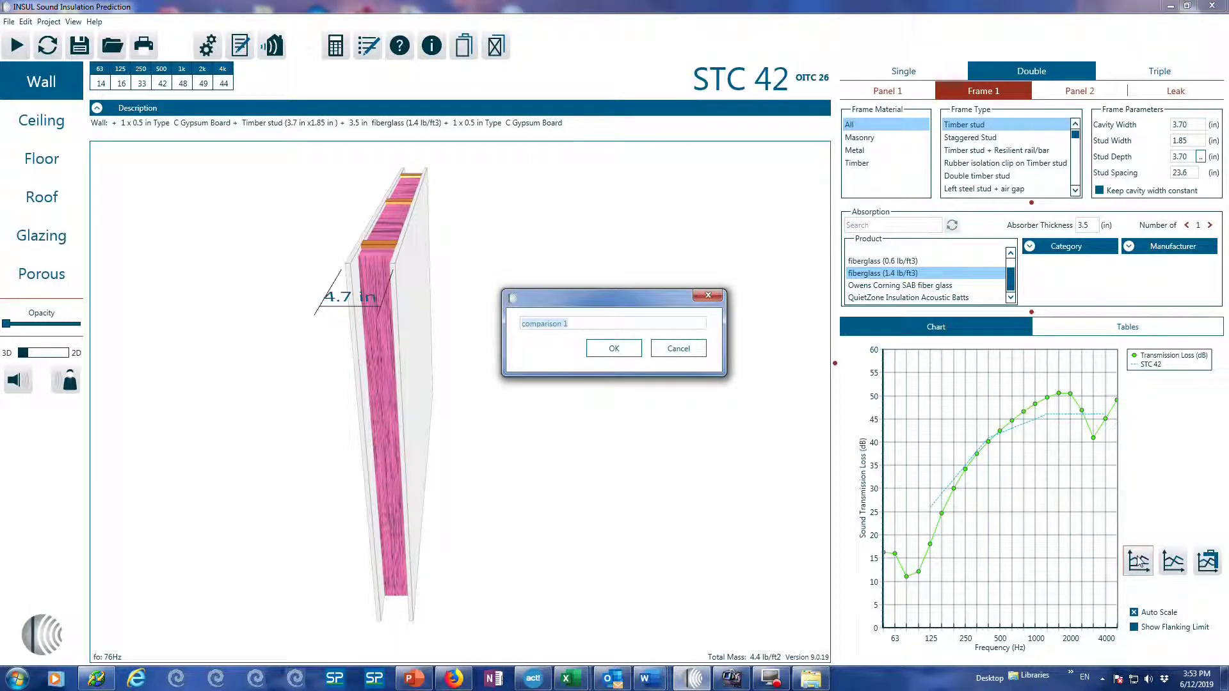
{"action": "type", "text": "Default Set"}
{"action": "left_click", "coordinate": [605, 350]}
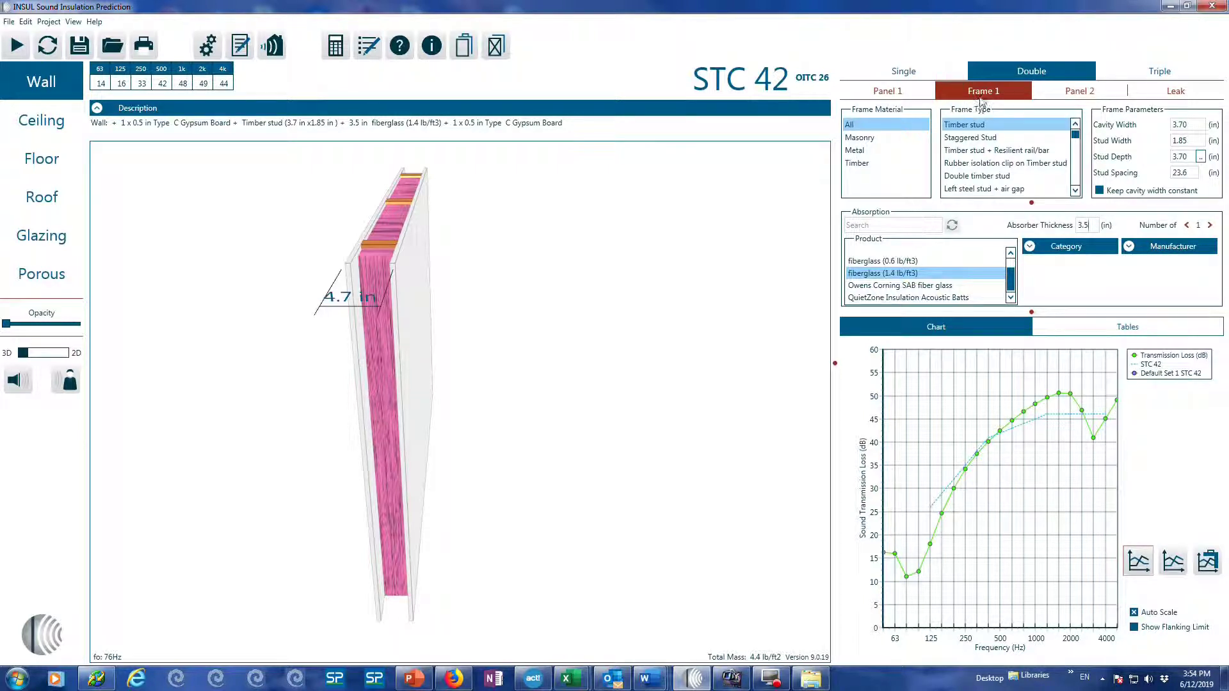
Try staggered studs, revert to timber studs, remove Default Set 1, and start naming a new comparison.
{"action": "left_click", "coordinate": [973, 139]}
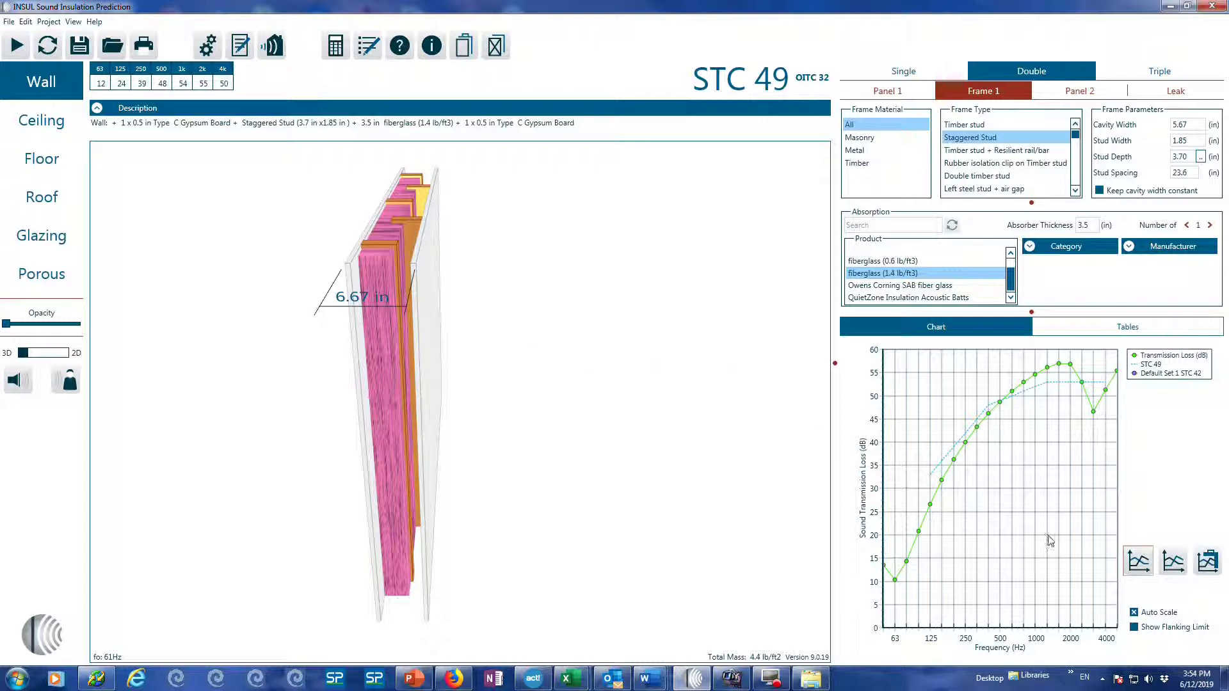
{"action": "left_click", "coordinate": [983, 125]}
{"action": "left_click", "coordinate": [1161, 570]}
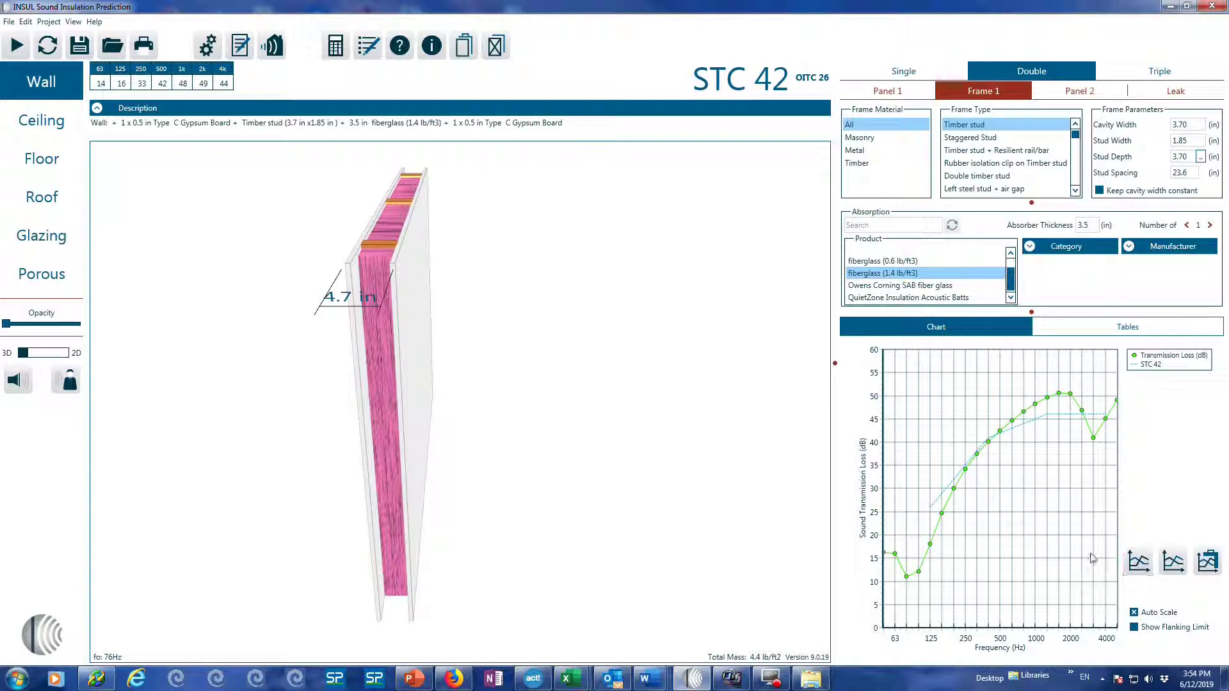
{"action": "left_click", "coordinate": [1139, 561]}
{"action": "type", "text": "ste"}
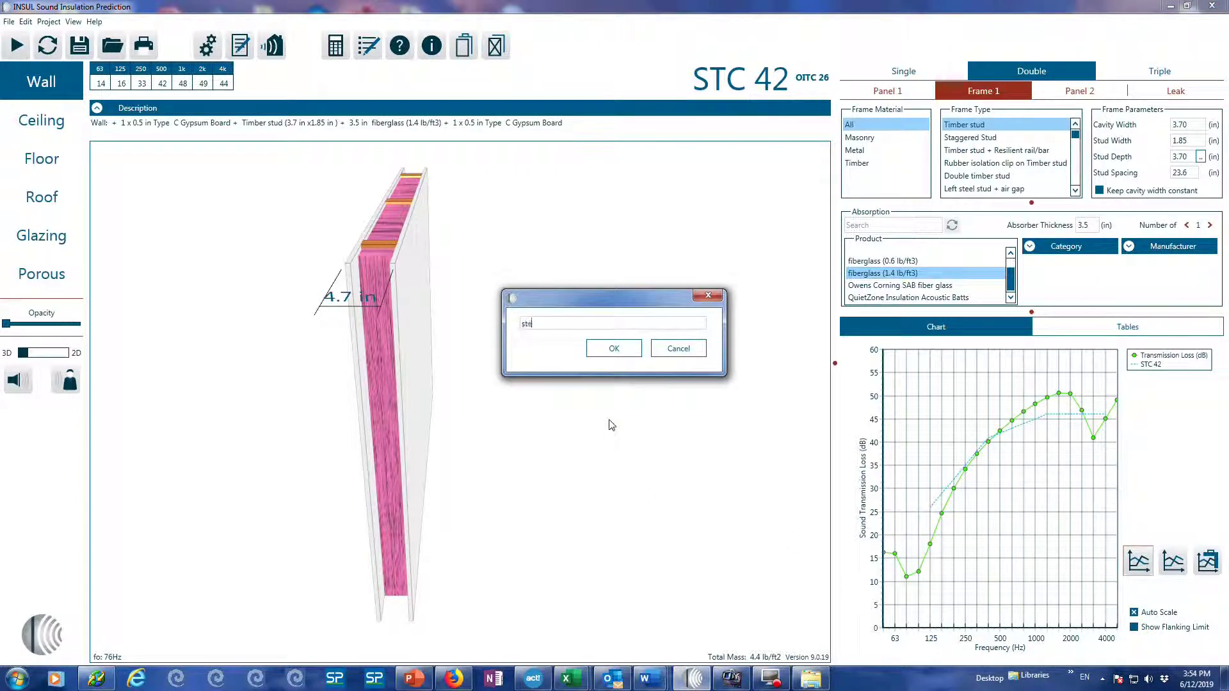
{"action": "type", "text": "et 1"}
Name the reference curve 'set 1' and enable its Comp column so it shows on the chart.
{"action": "key", "text": "Return"}
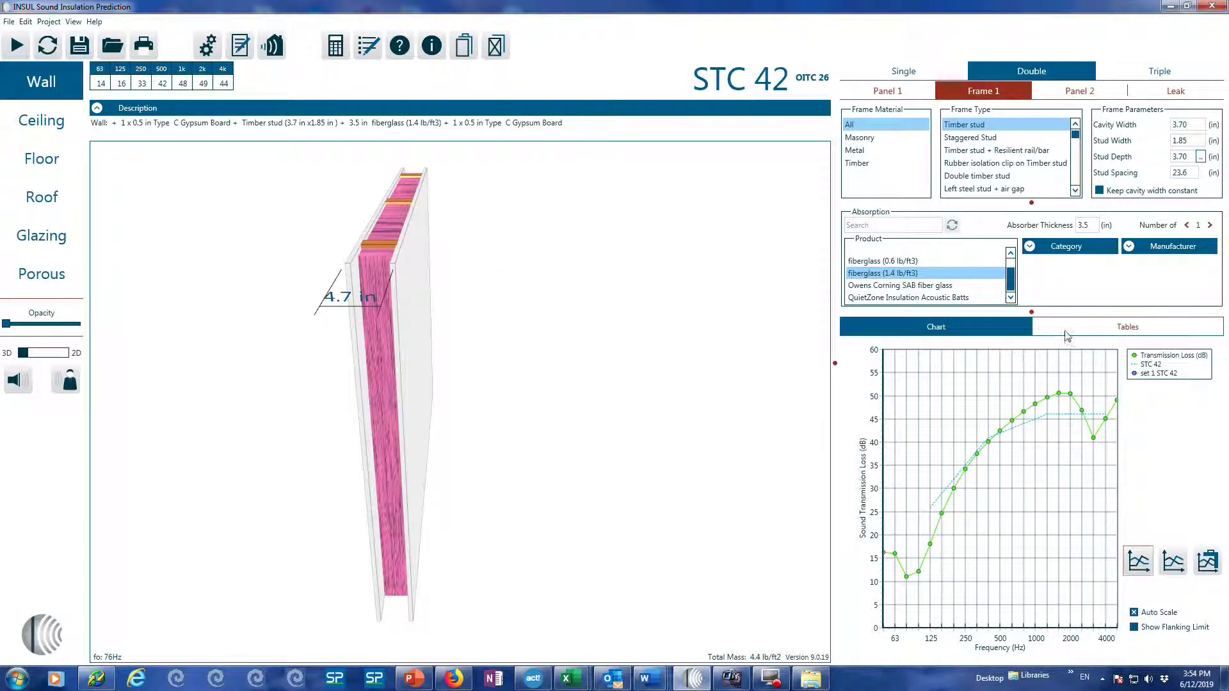
{"action": "left_click", "coordinate": [1103, 331]}
{"action": "left_click", "coordinate": [1057, 361]}
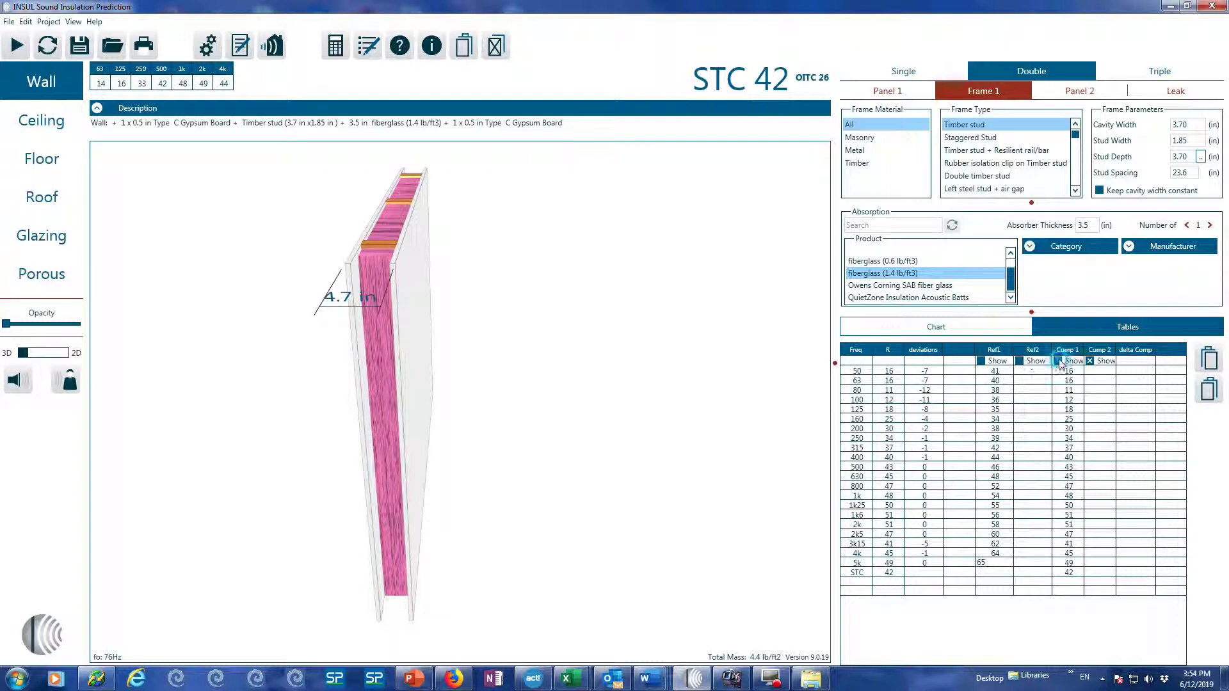
{"action": "left_click", "coordinate": [960, 329]}
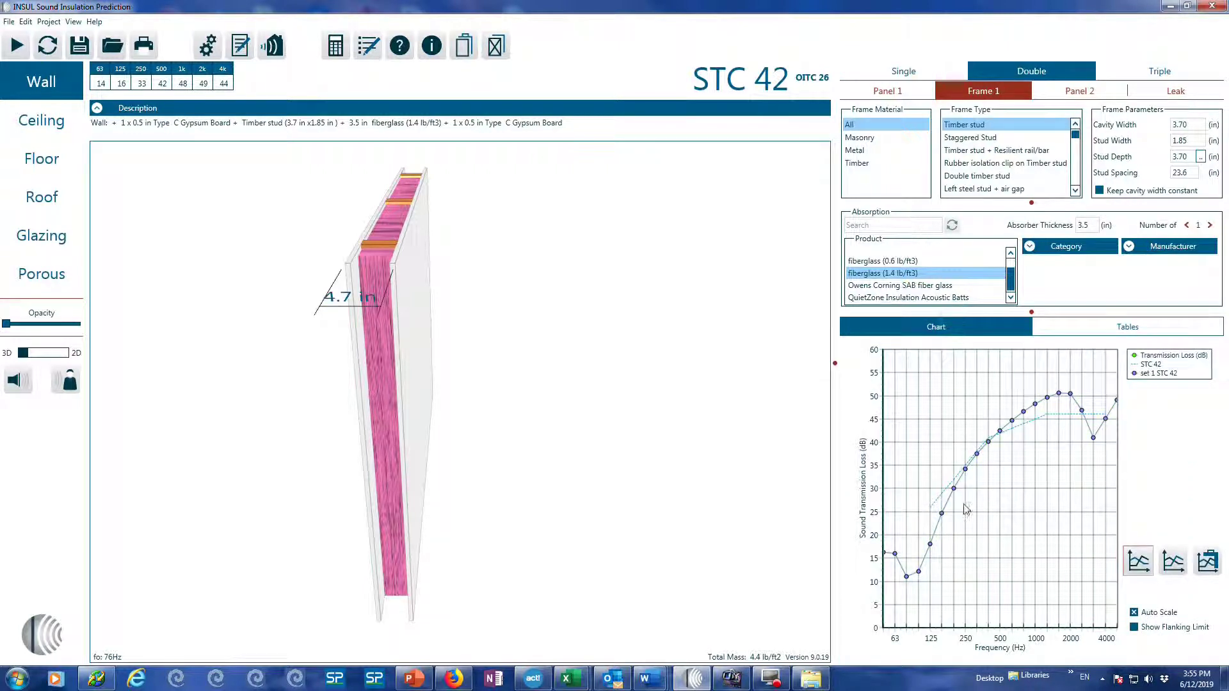
Try staggered studs, then settle on timber studs with resilient rail/bar.
{"action": "left_click", "coordinate": [981, 138]}
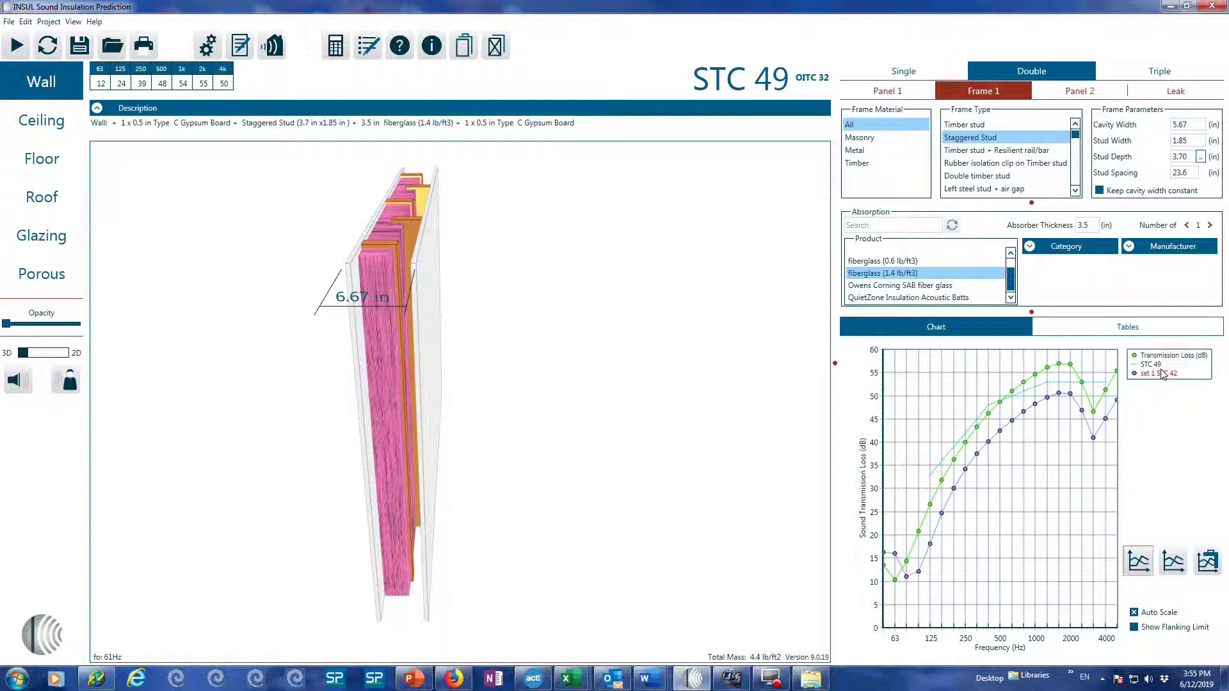
{"action": "left_click", "coordinate": [963, 151]}
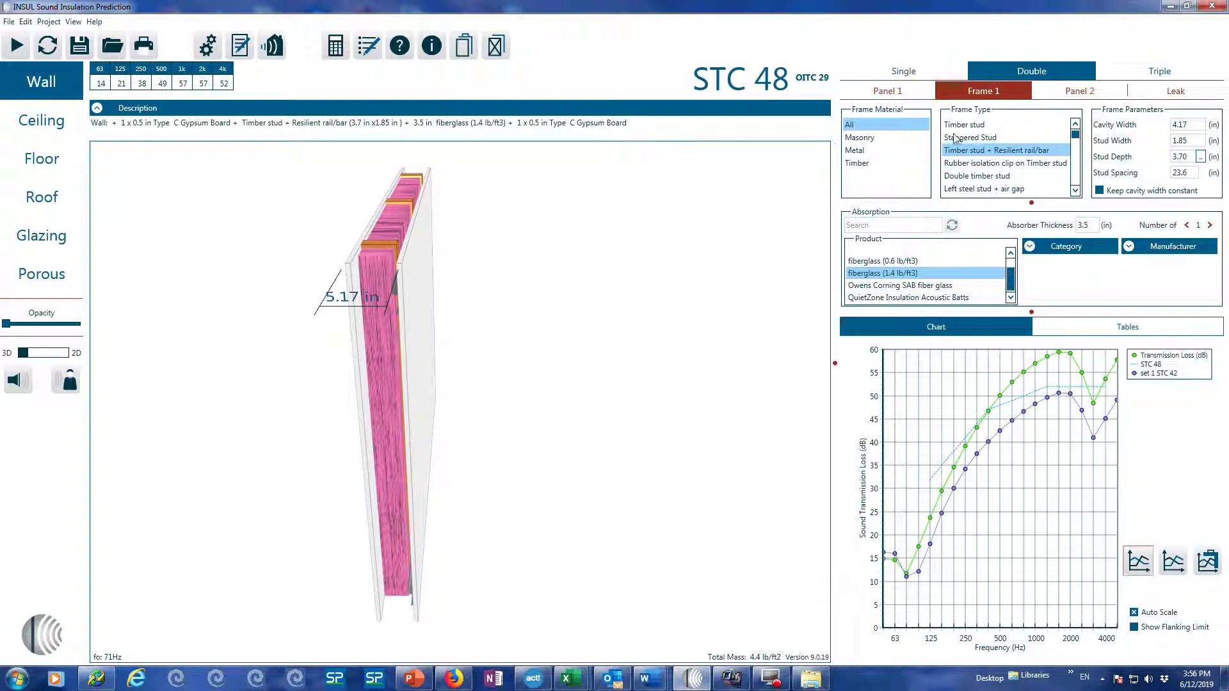
Compare staggered studs and resilient rail again, then select double timber studs for an 8.39 in cavity.
{"action": "left_click", "coordinate": [956, 138]}
{"action": "left_click", "coordinate": [957, 147]}
{"action": "left_click", "coordinate": [972, 177]}
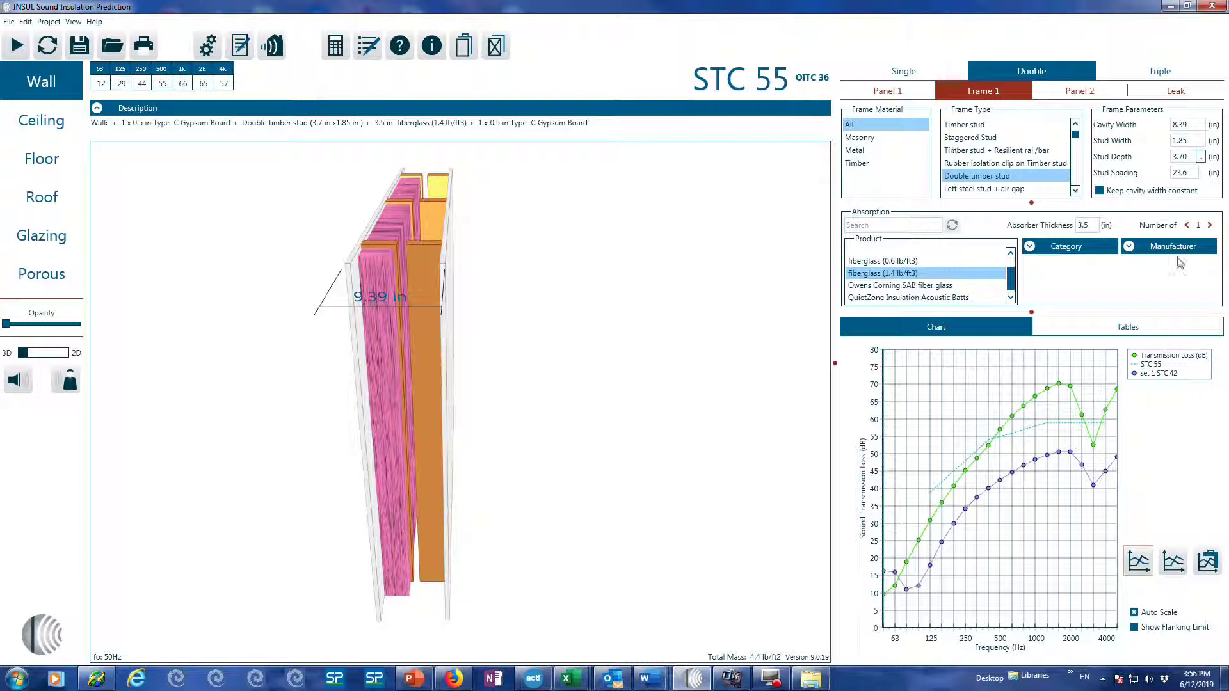
Set the absorber Number of layers to 2, giving two 3.5 in fiberglass batts (STC 57).
{"action": "left_click", "coordinate": [1210, 225]}
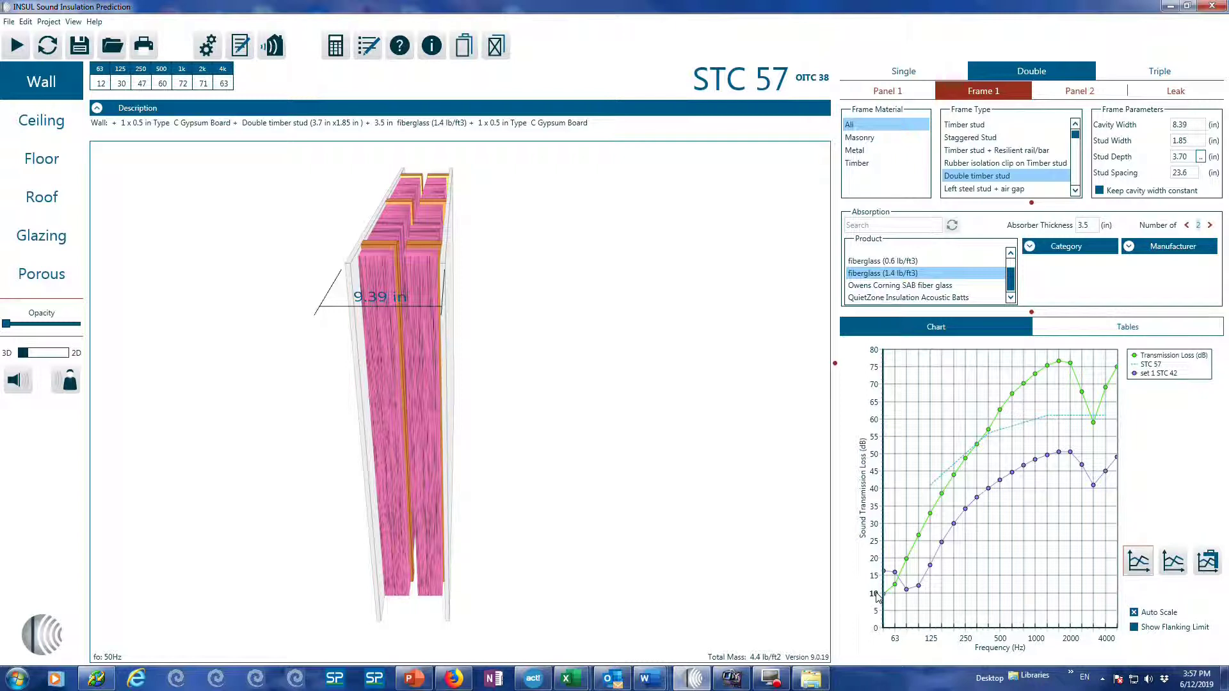
Give Panel 1 two layers of 0.5 in Type C gypsum board and copy it to Panel 2.
{"action": "left_click", "coordinate": [888, 91]}
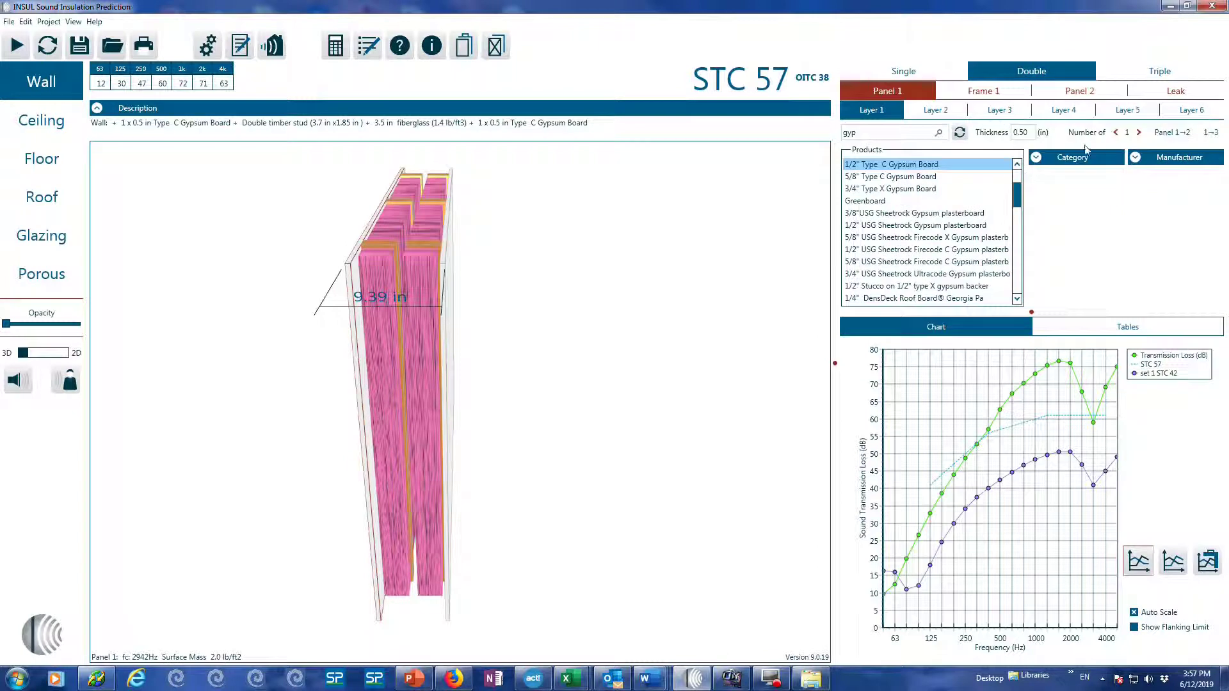
{"action": "left_click", "coordinate": [1140, 133]}
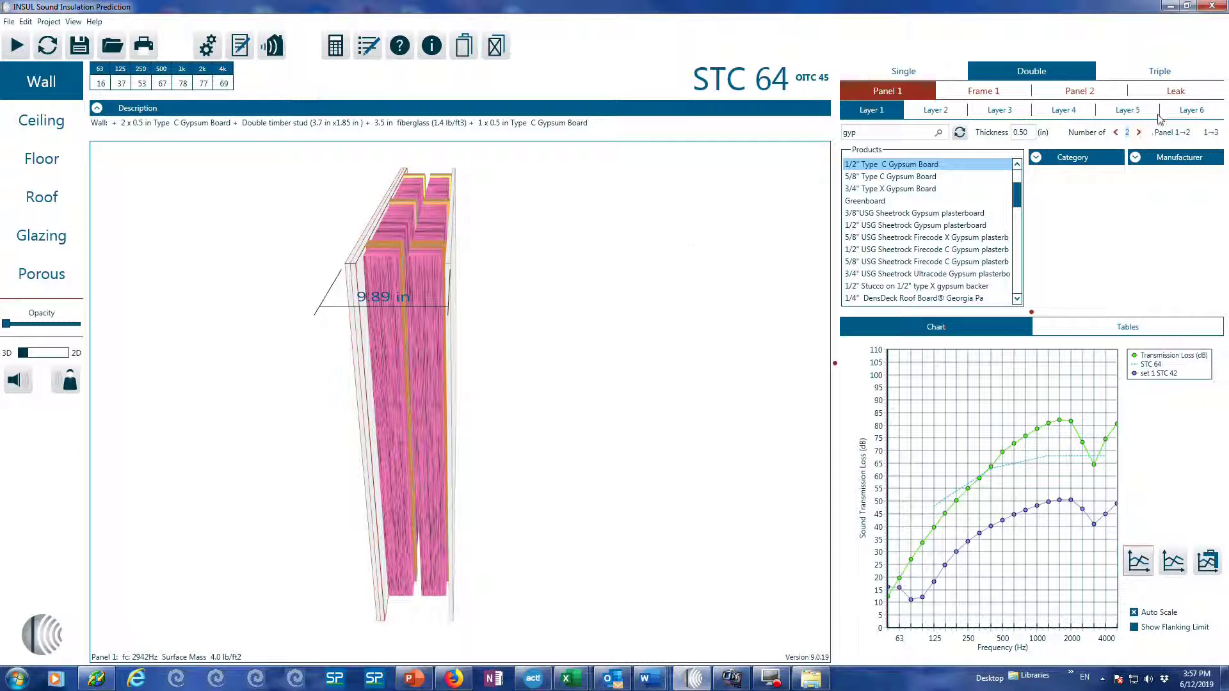
{"action": "left_click", "coordinate": [1163, 135]}
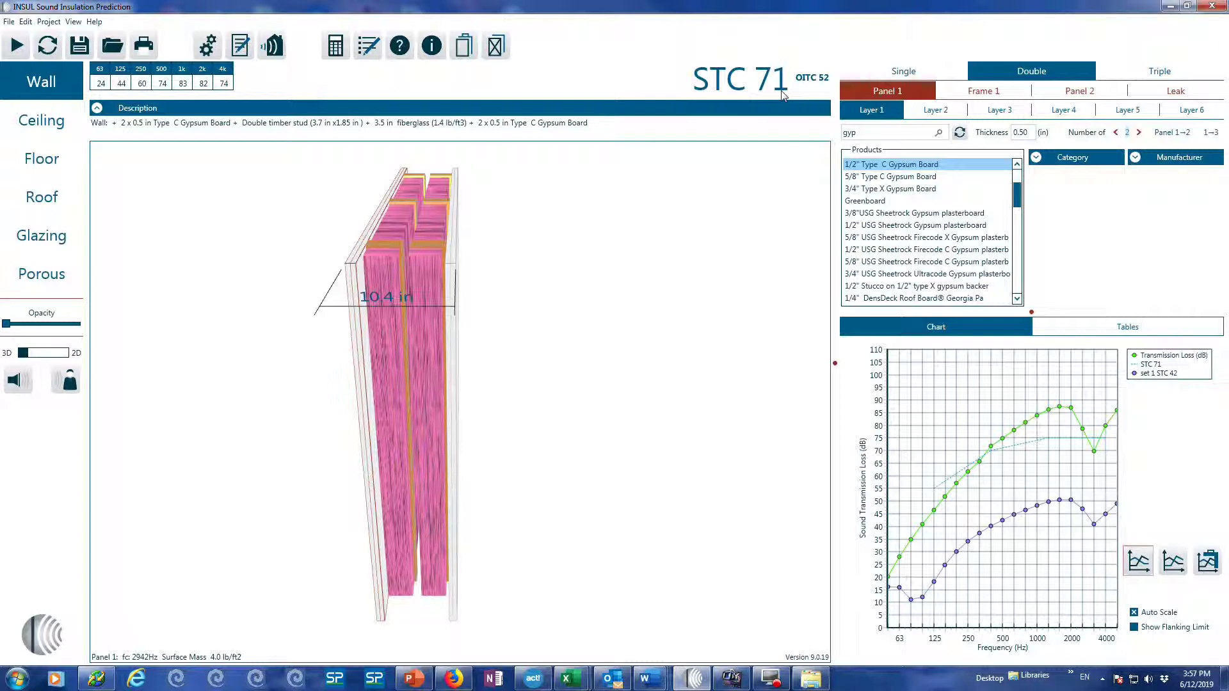
{"action": "left_click", "coordinate": [983, 93]}
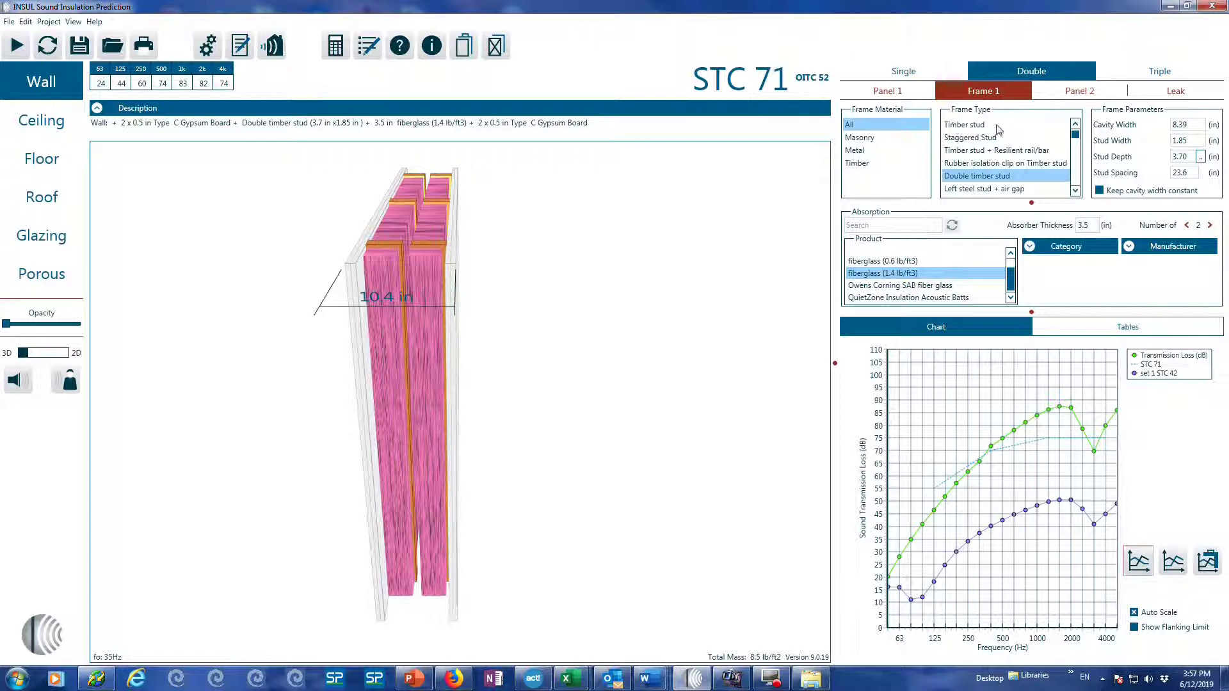
Change the frame to metal Double Steel Stud framing, giving an 8.19 in cavity and STC 70.
{"action": "left_click", "coordinate": [859, 155]}
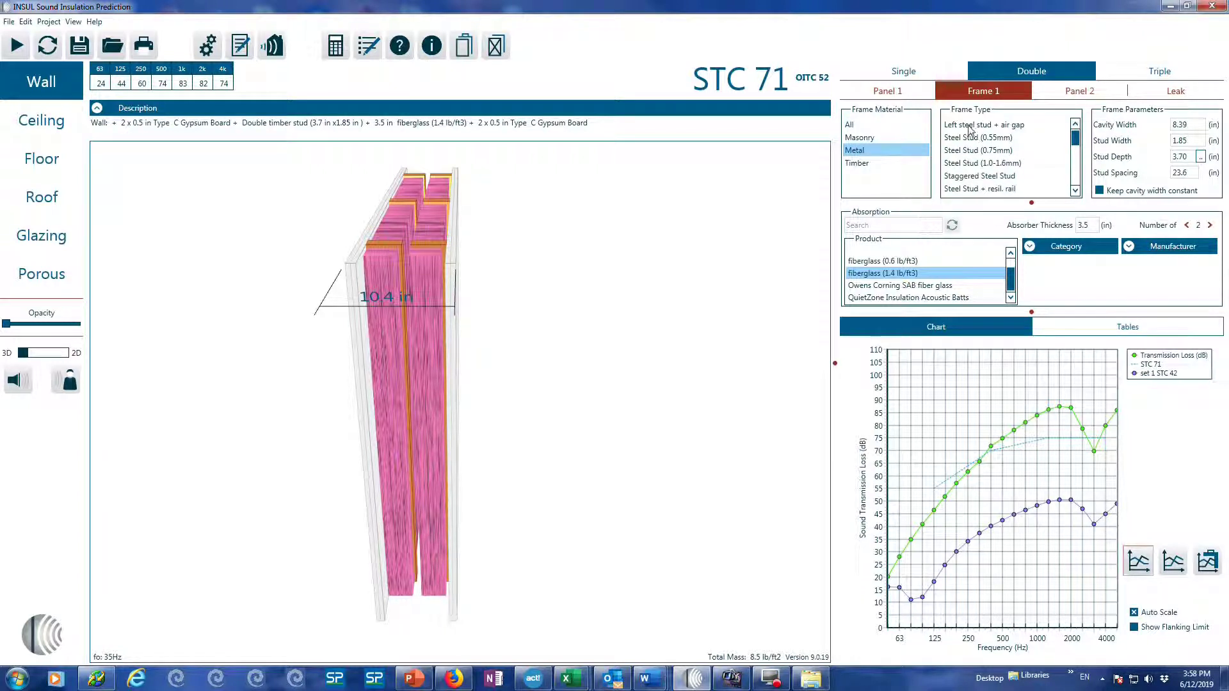
{"action": "left_click", "coordinate": [971, 176]}
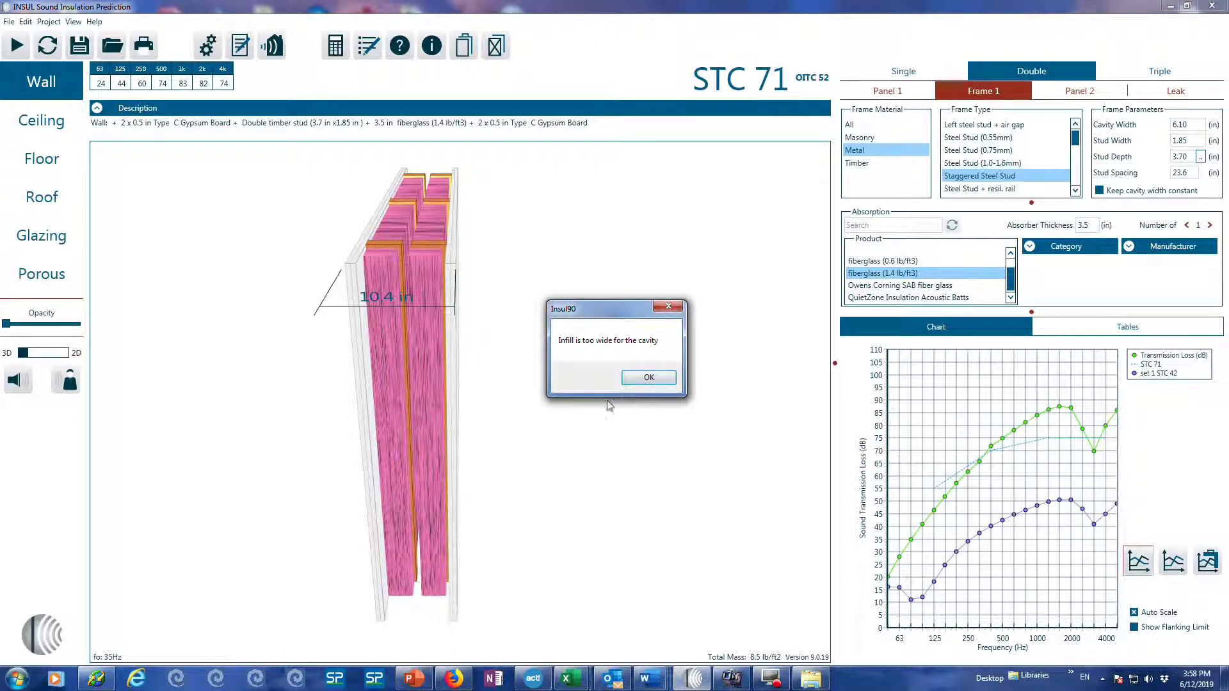
{"action": "left_click", "coordinate": [659, 378]}
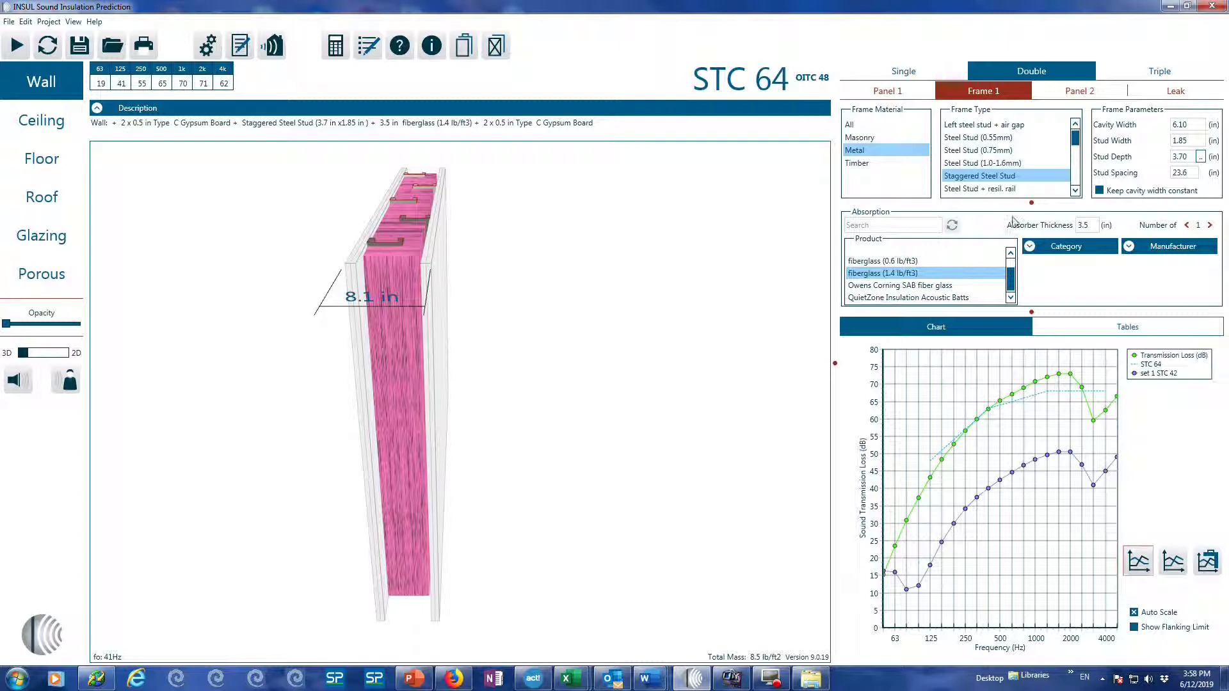
{"action": "left_click", "coordinate": [1076, 191]}
{"action": "left_click", "coordinate": [1076, 191]}
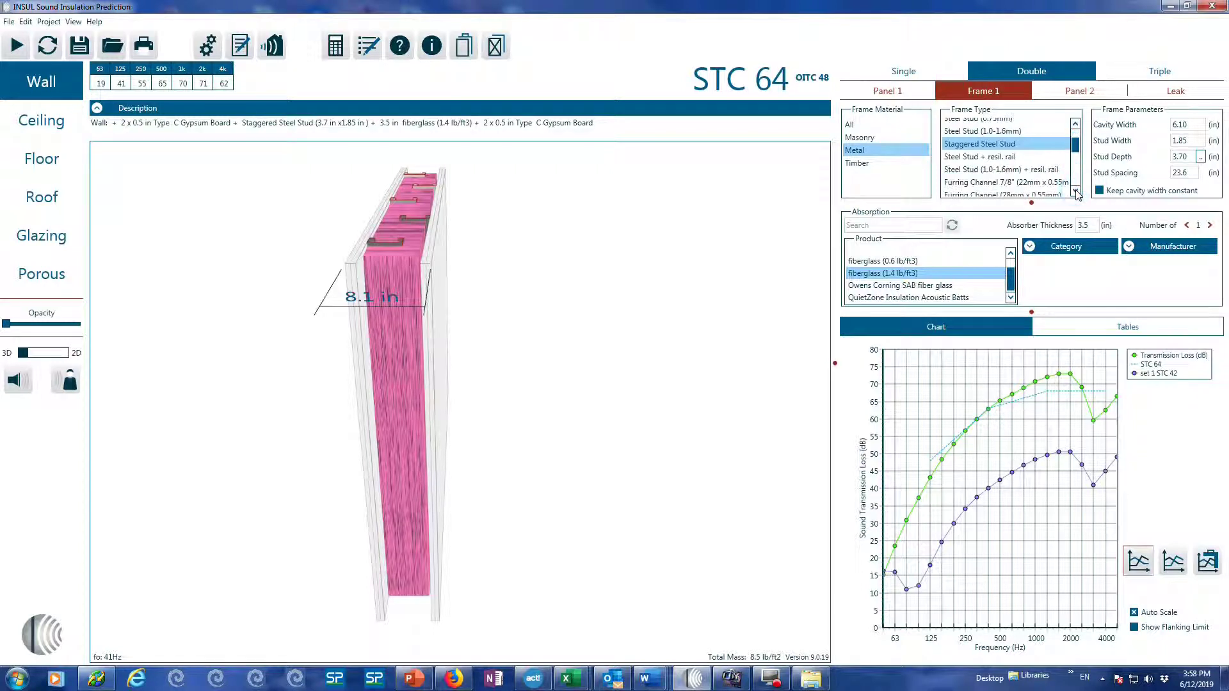
{"action": "left_click", "coordinate": [1076, 190]}
{"action": "left_click", "coordinate": [1076, 190]}
{"action": "left_click", "coordinate": [1076, 190]}
{"action": "left_click", "coordinate": [1076, 190]}
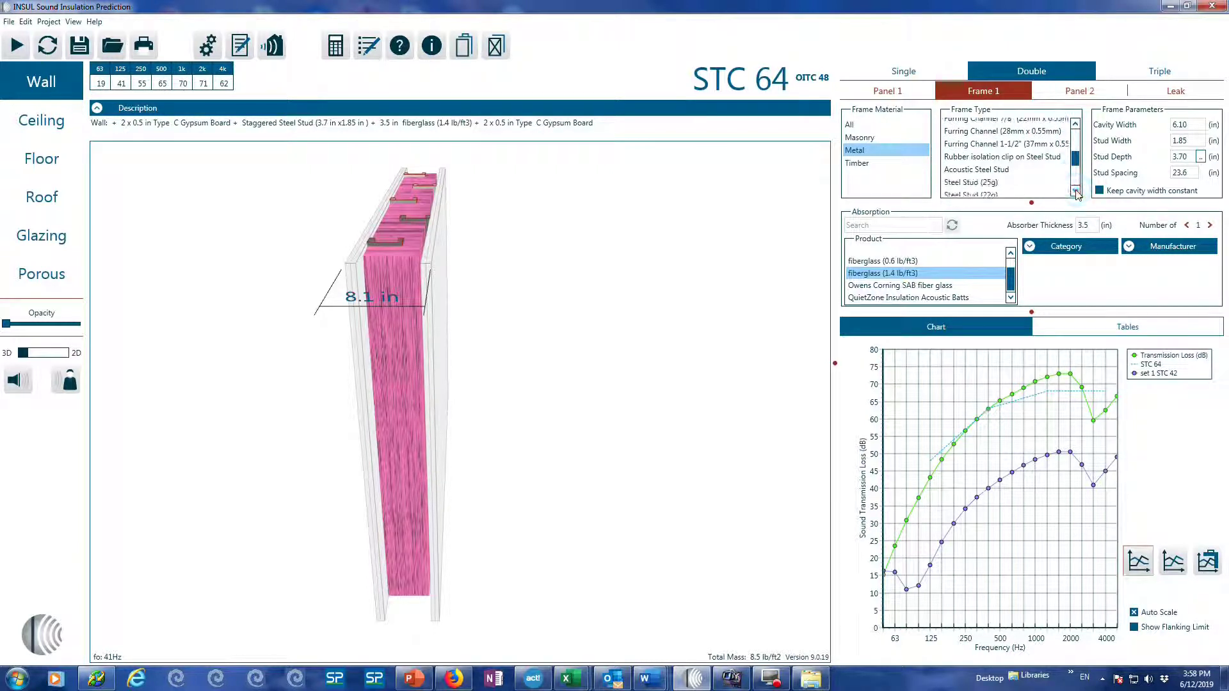
{"action": "left_click", "coordinate": [1076, 191]}
{"action": "left_click", "coordinate": [1077, 191]}
{"action": "left_click", "coordinate": [1076, 190]}
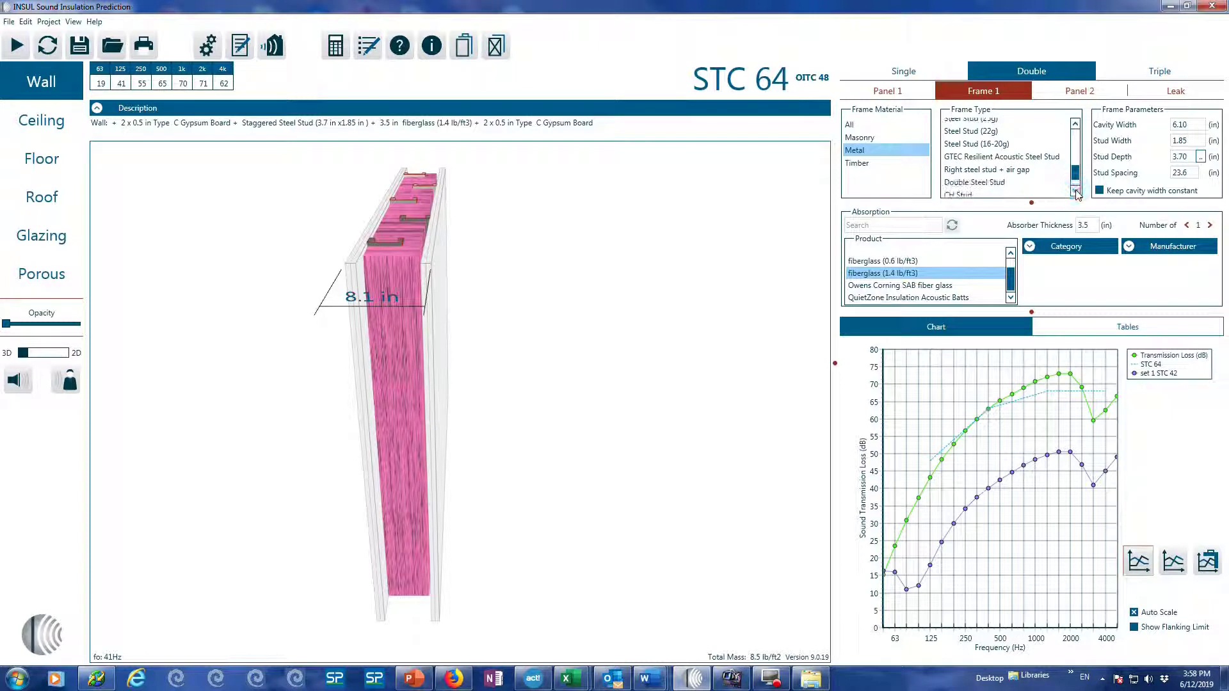
{"action": "left_click", "coordinate": [977, 183]}
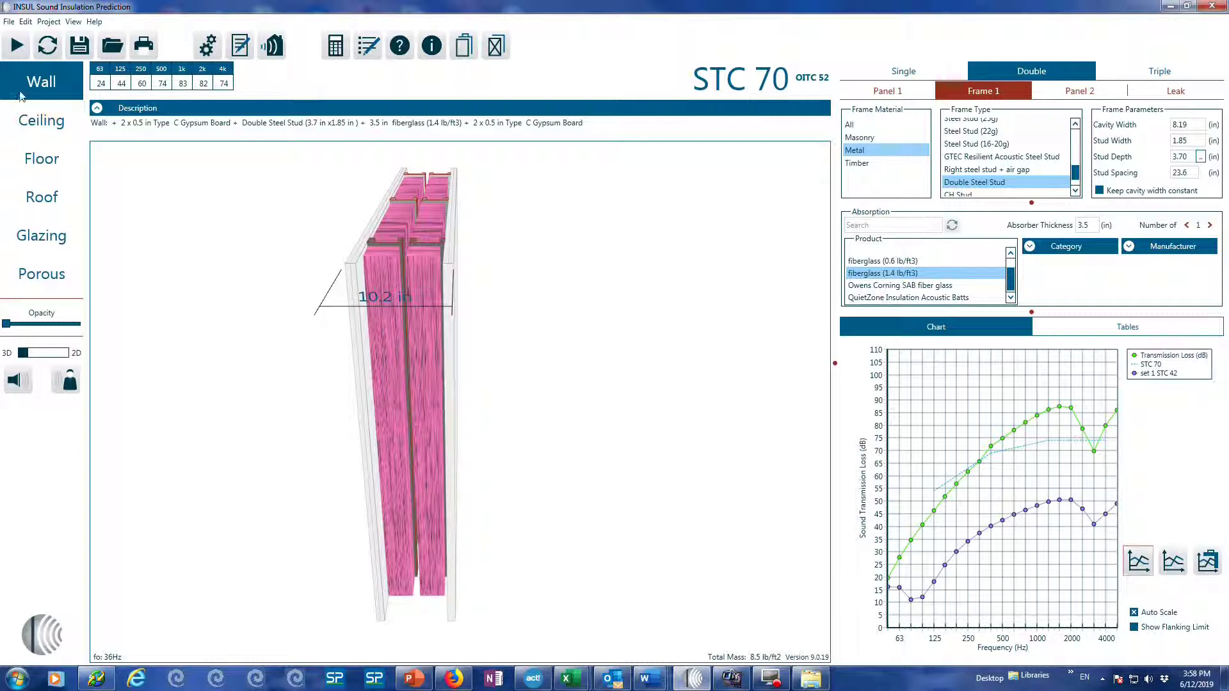
Select the wall description and expand the absorber Manufacturer and Category options.
{"action": "left_click_drag", "start_coordinate": [95, 124], "coordinate": [588, 136]}
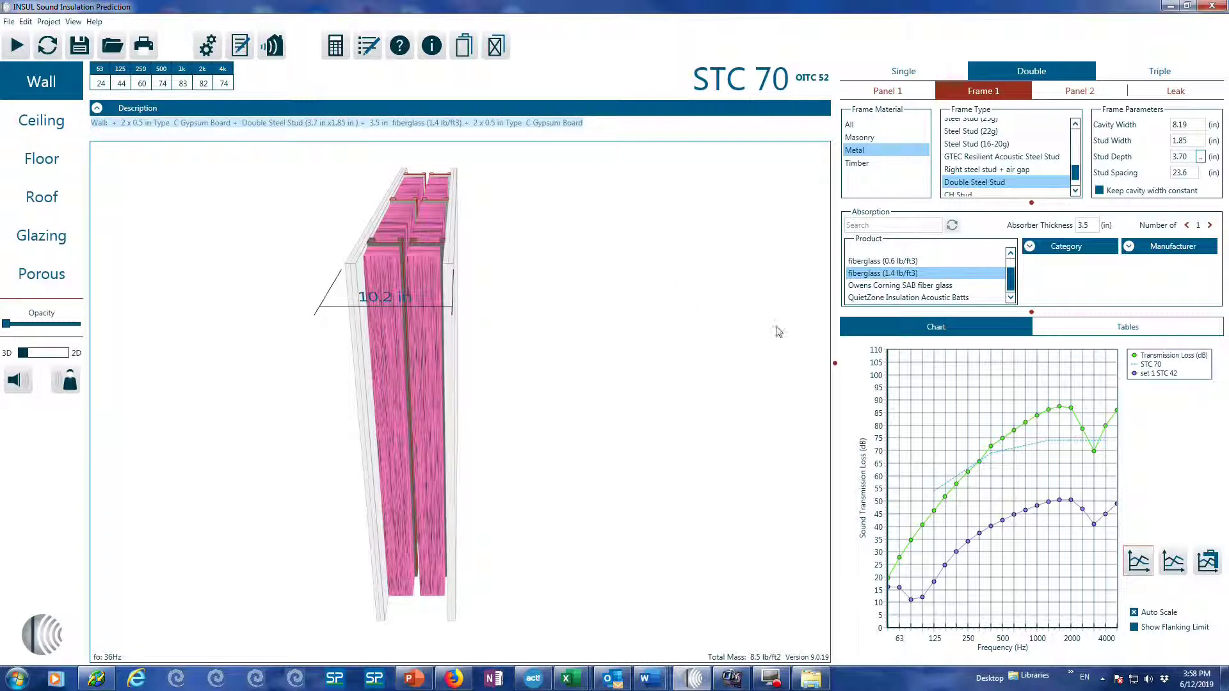
{"action": "left_click", "coordinate": [1129, 247]}
{"action": "left_click", "coordinate": [1030, 248]}
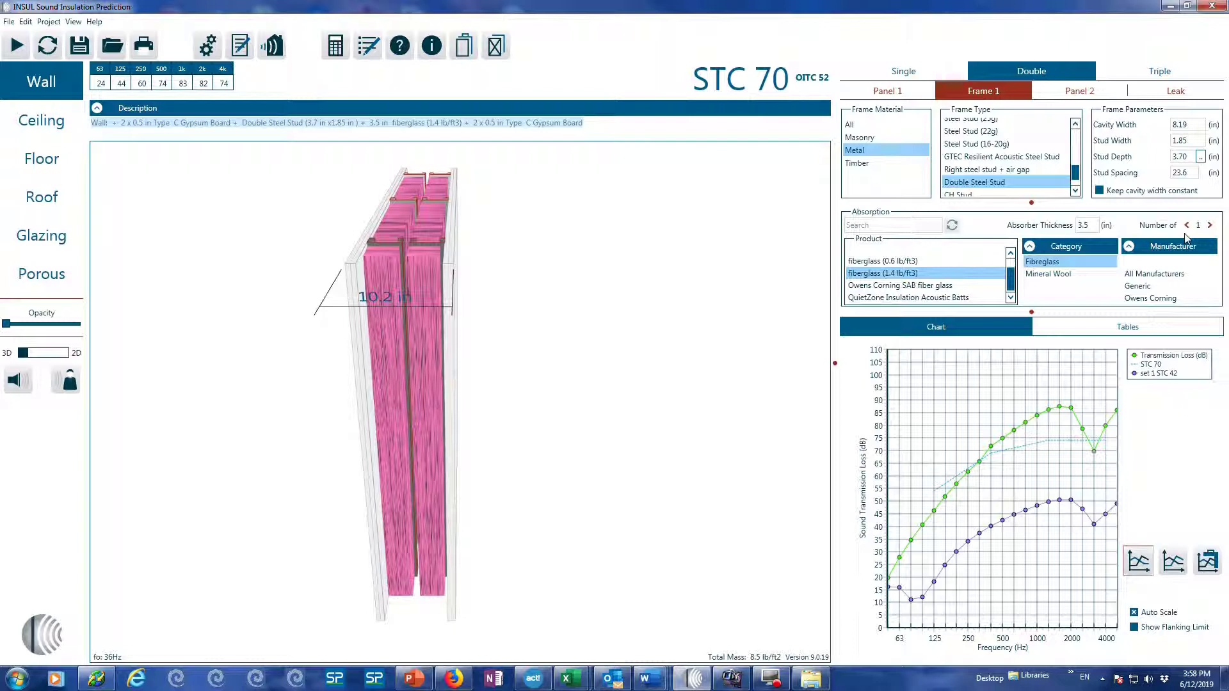
Save the project as 'Double Panel with double steel stud.ixl'.
{"action": "left_click", "coordinate": [9, 22]}
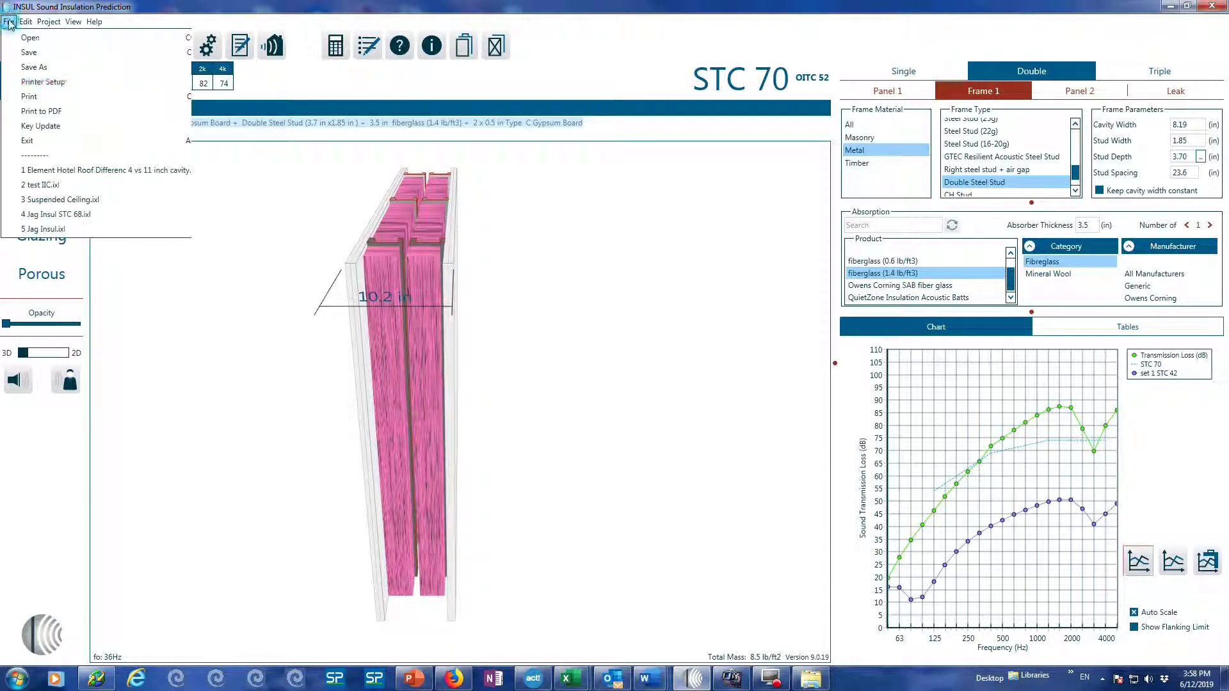
{"action": "left_click", "coordinate": [38, 68]}
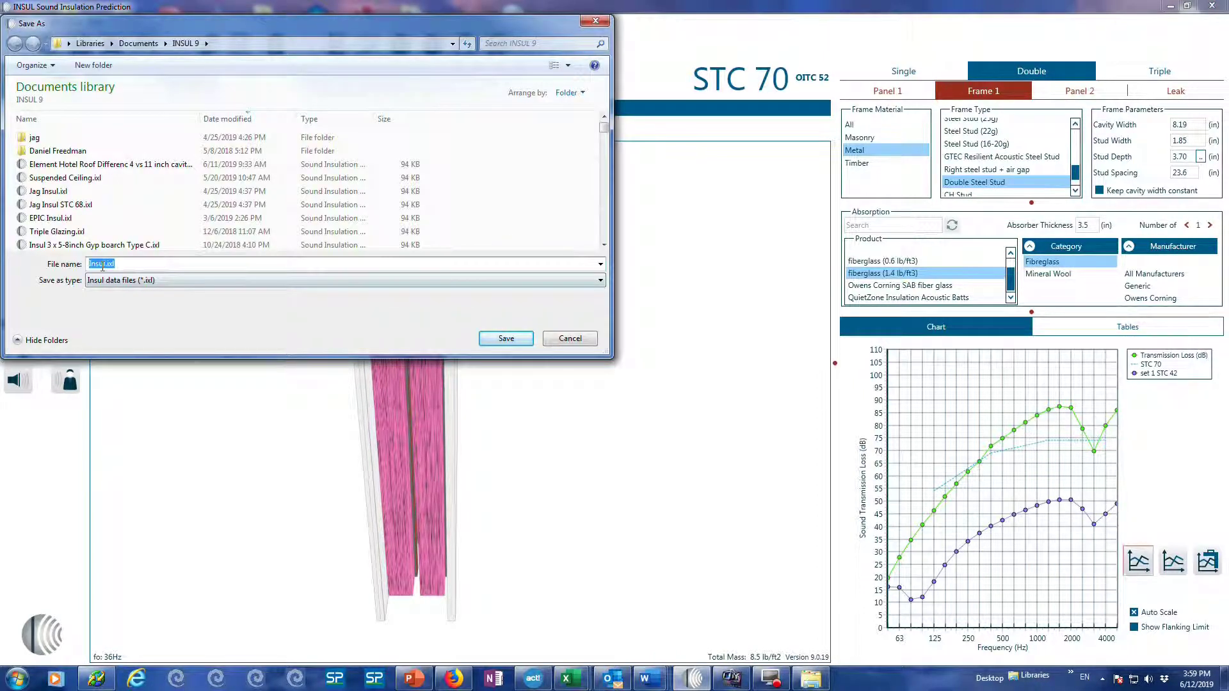
{"action": "type", "text": "Double Panel wit"}
{"action": "key", "text": "BackSpace"}
{"action": "type", "text": "ith double steel stud"}
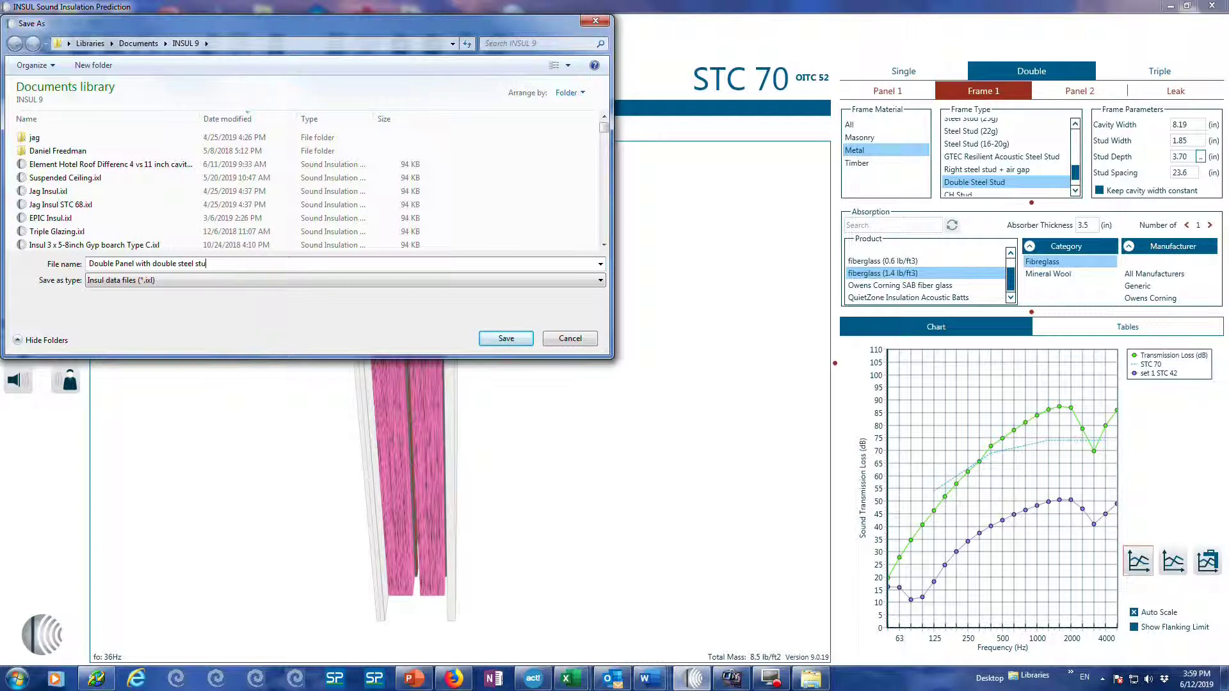
{"action": "left_click", "coordinate": [515, 340]}
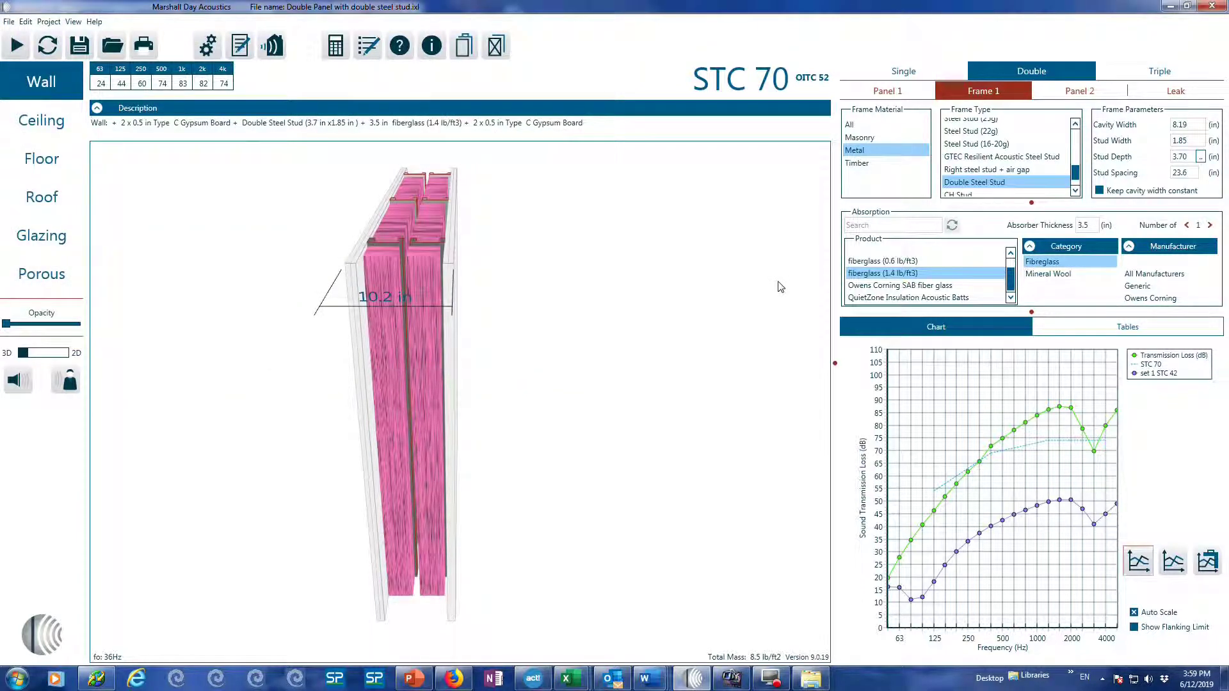